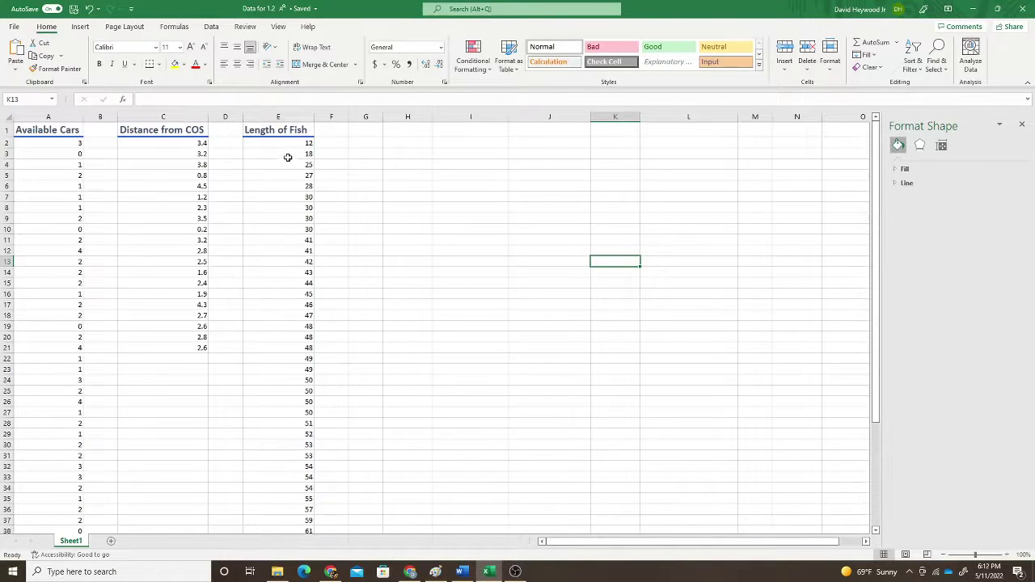
# Insert a PivotTable from the Length of Fish column (E) onto this sheet at cell I3
pyautogui.scroll(-4, 287, 198)
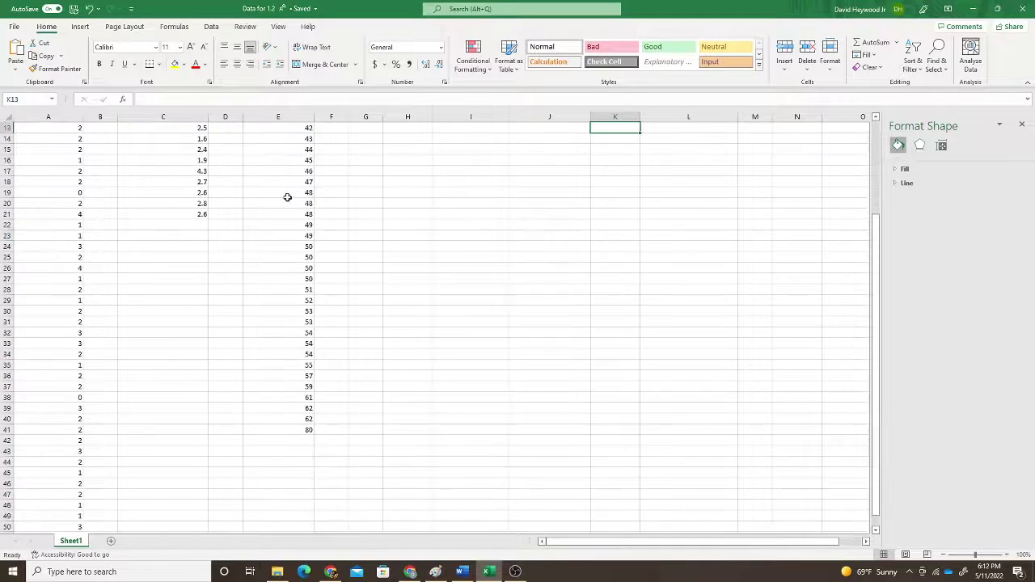
pyautogui.scroll(4, 287, 198)
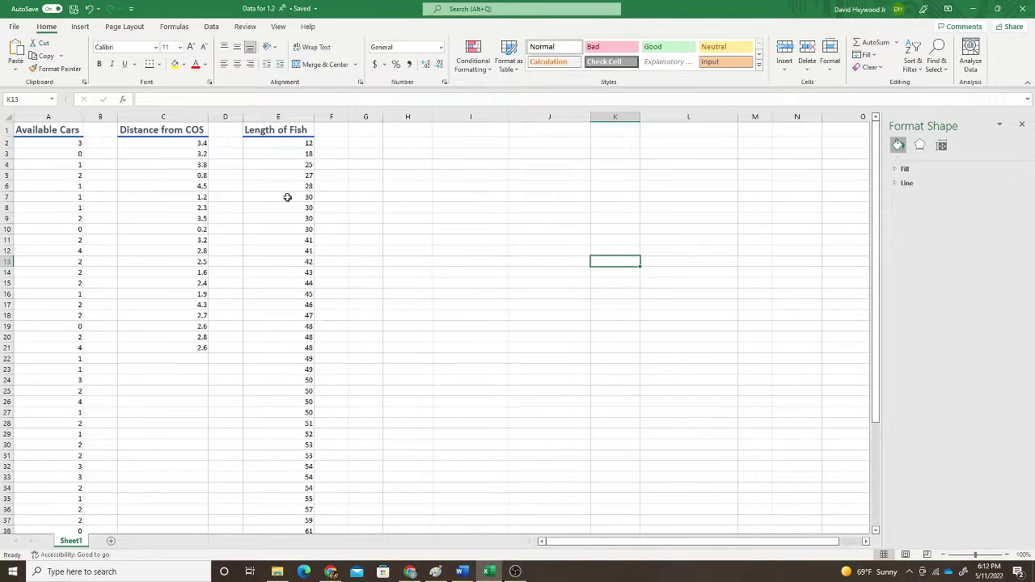
pyautogui.click(278, 116)
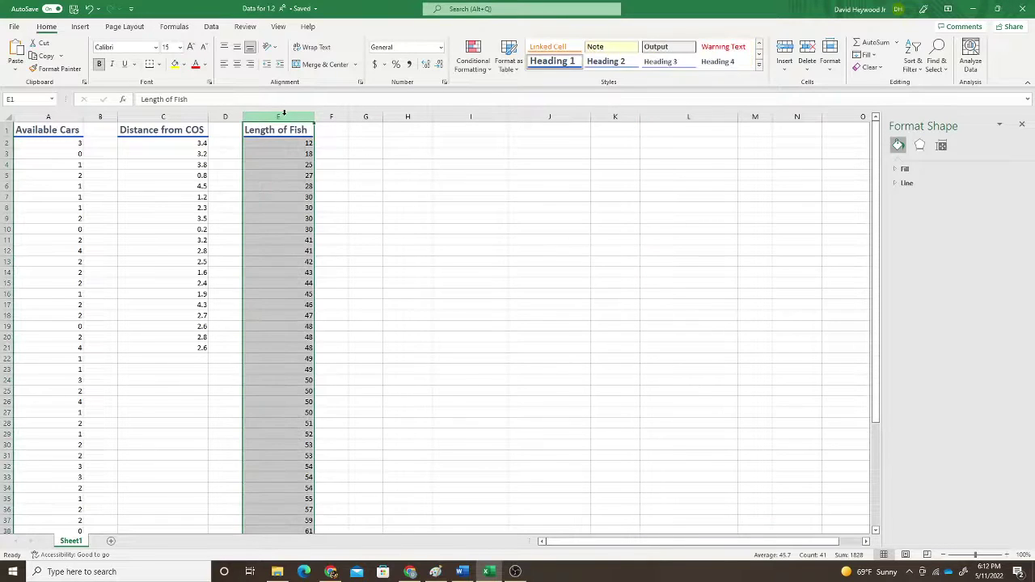
pyautogui.click(81, 28)
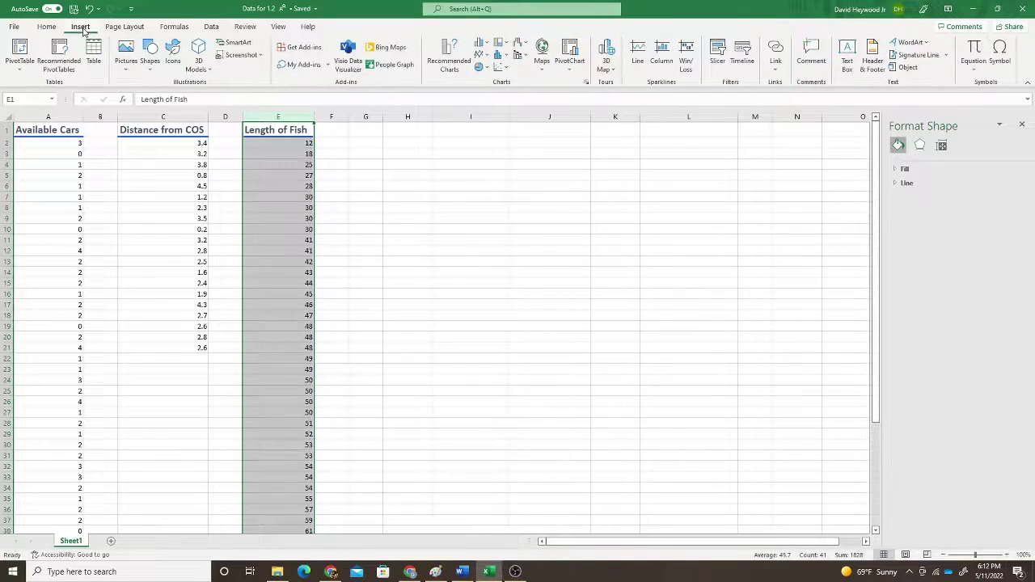
pyautogui.click(21, 50)
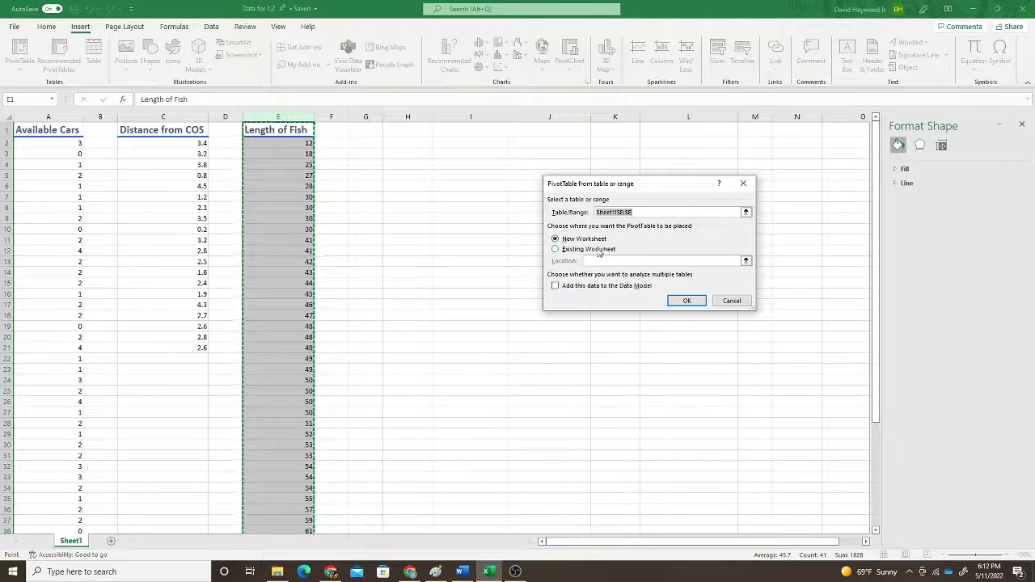
pyautogui.click(555, 249)
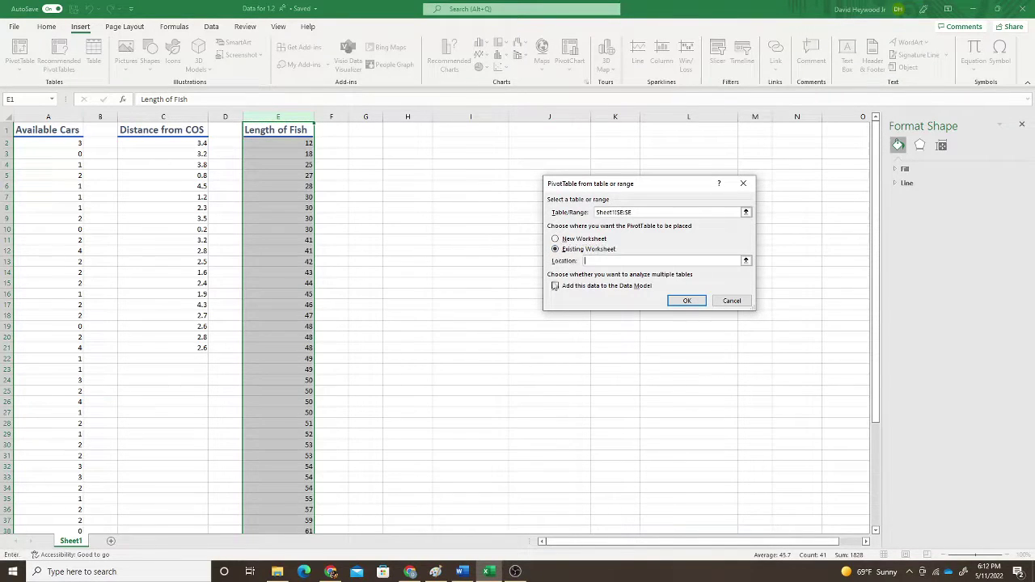
pyautogui.click(449, 154)
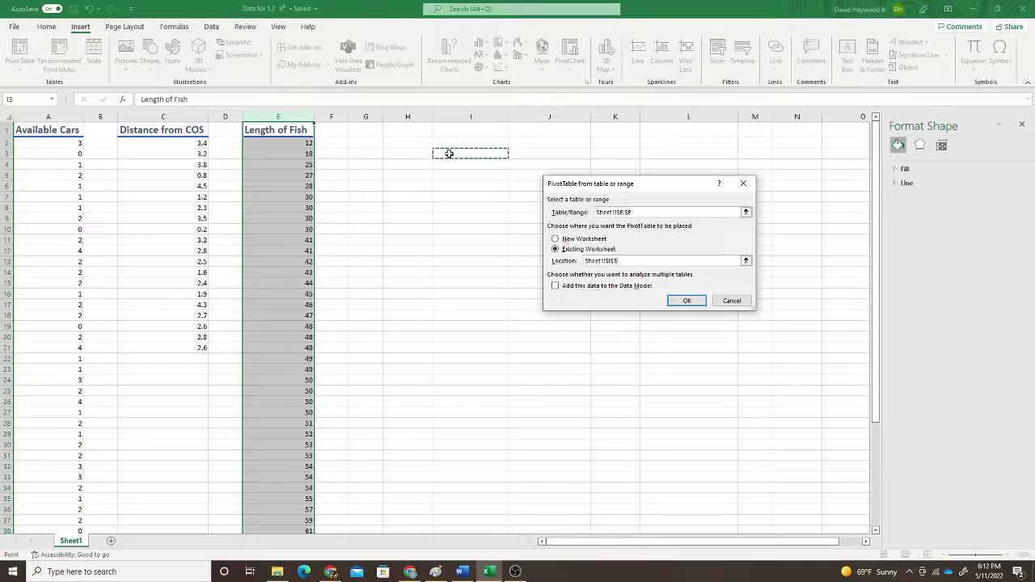
pyautogui.click(677, 305)
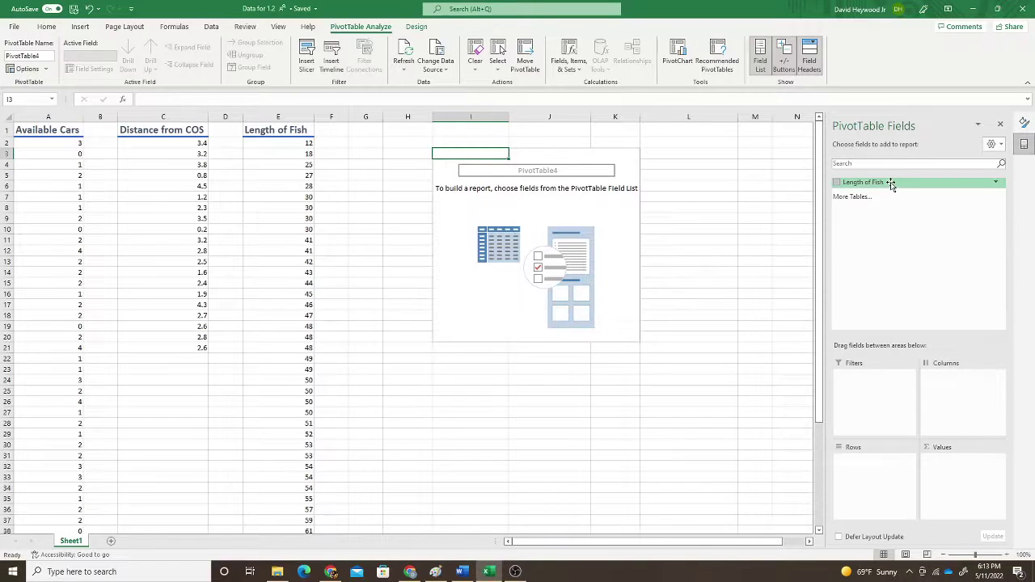
# Add Length of Fish to both Rows and Values, giving a sum column totalling 1828
pyautogui.moveTo(890, 183); pyautogui.dragTo(867, 469)
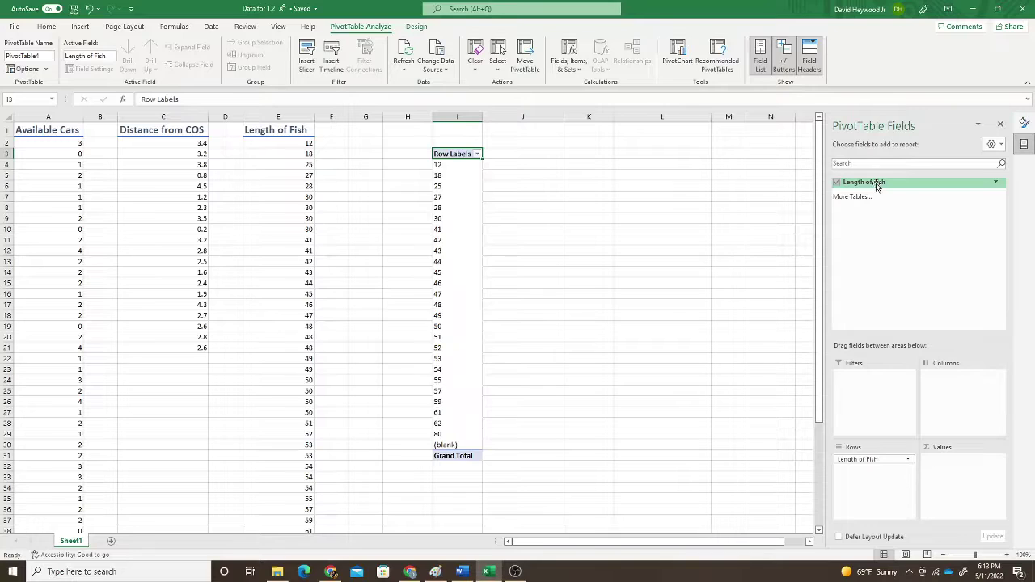
pyautogui.moveTo(455, 165)
pyautogui.moveTo(898, 185); pyautogui.dragTo(955, 470)
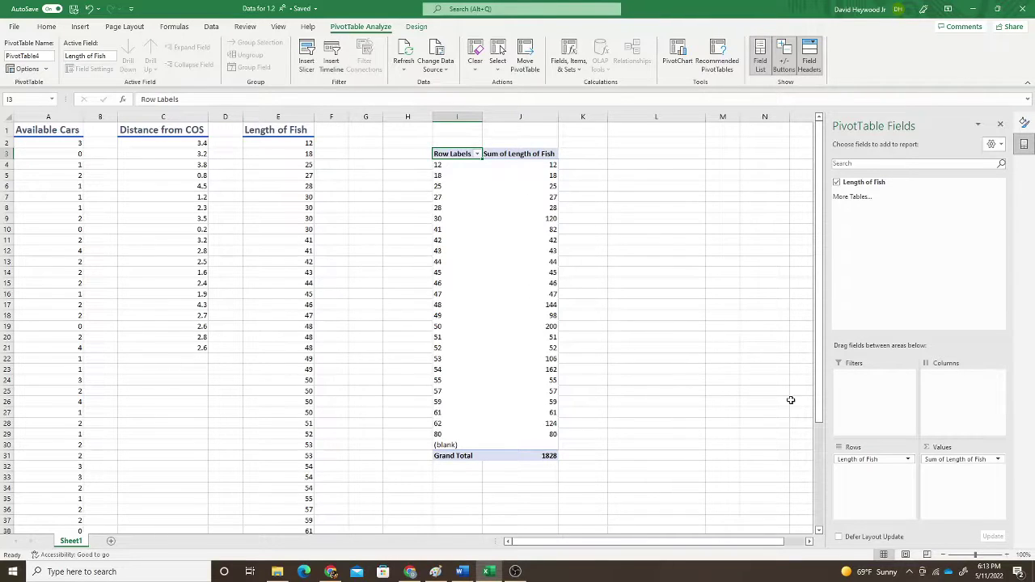
# Change the Length of Fish value field from Sum to Count, for a grand total of 40
pyautogui.click(991, 460)
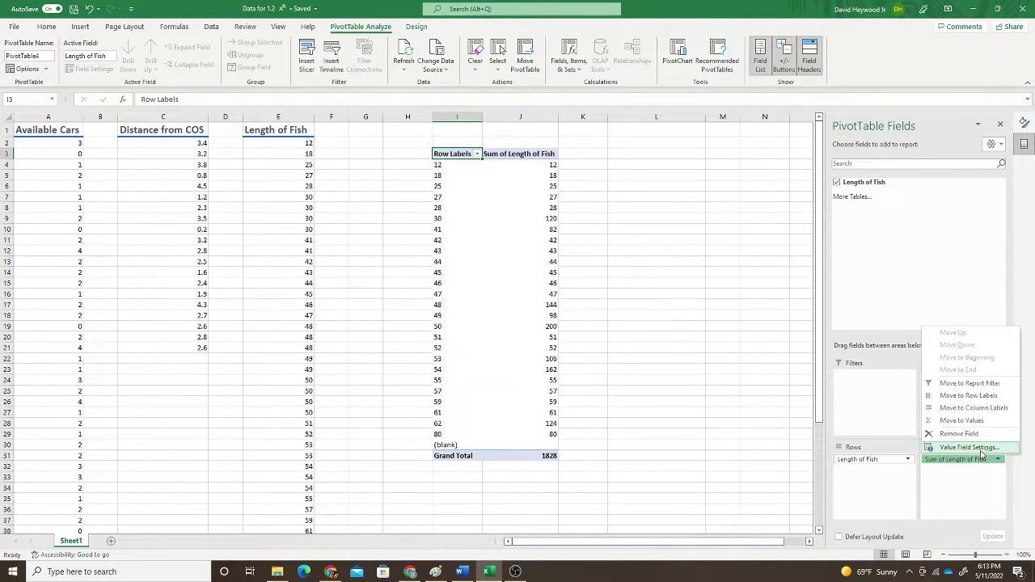
pyautogui.click(981, 450)
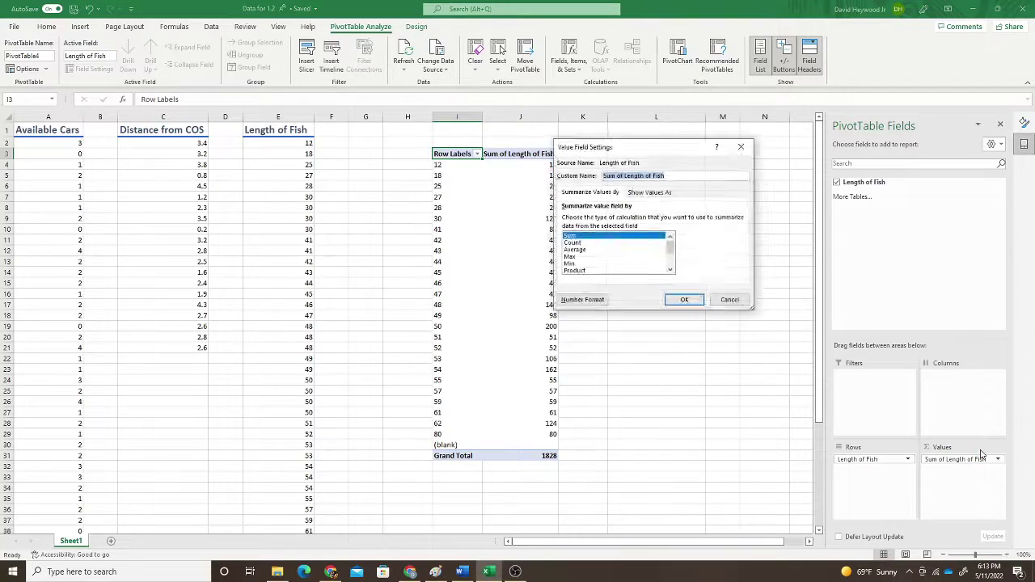
pyautogui.click(581, 243)
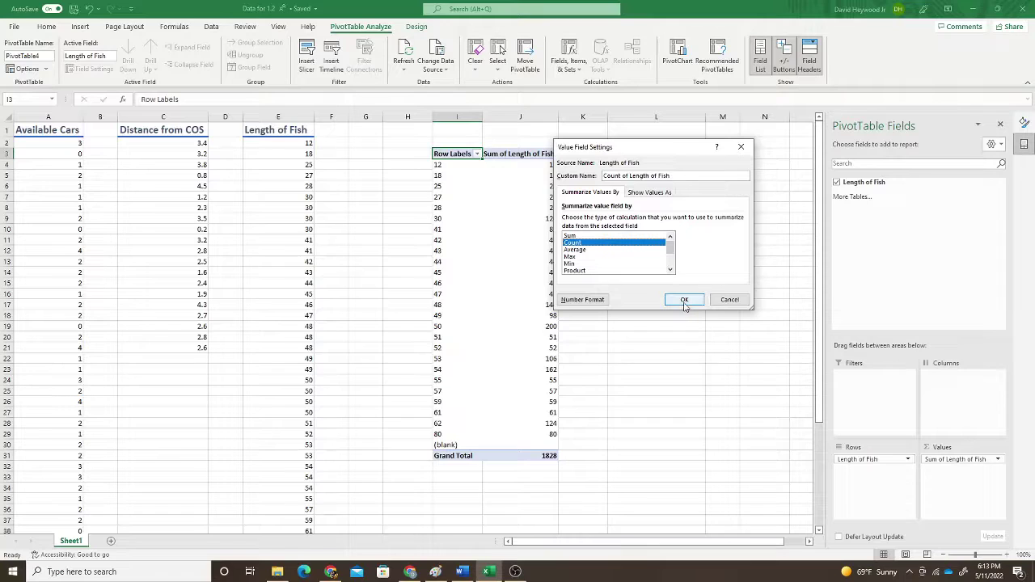
pyautogui.click(684, 300)
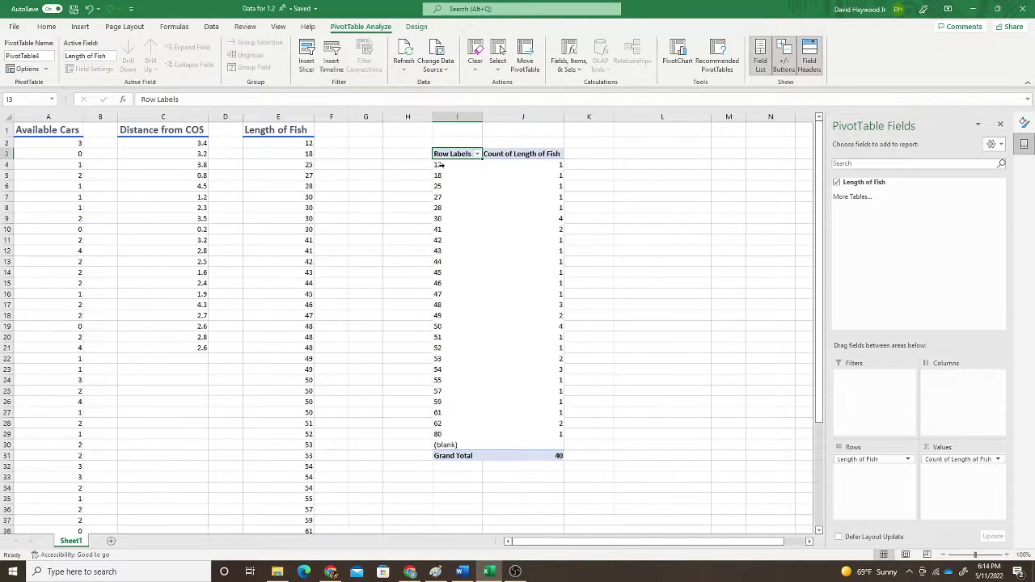
# Group the length rows starting at 12, ending at 80, by 8, giving bins 12-19 through 76-83
pyautogui.click(442, 164)
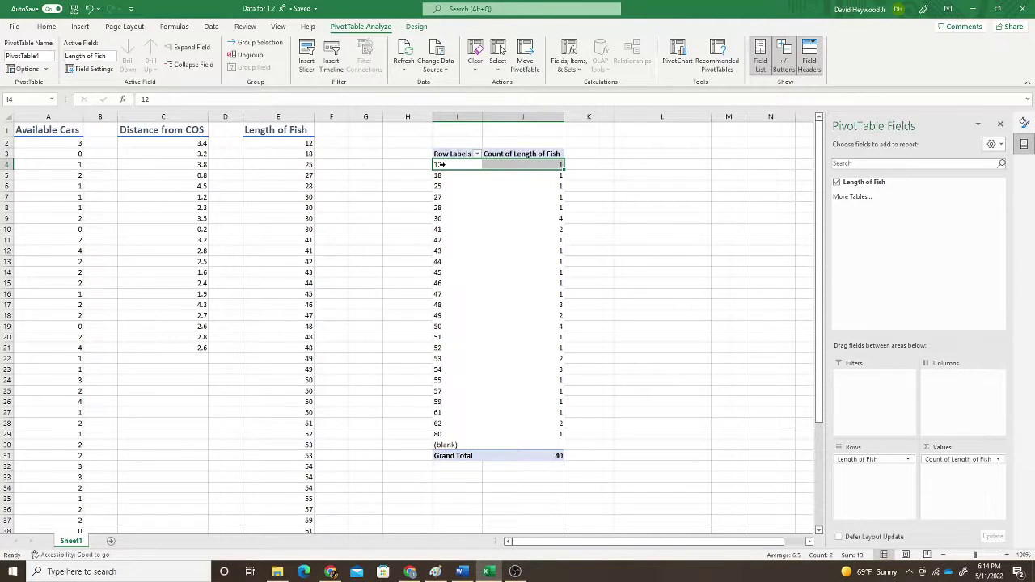
pyautogui.click(266, 44)
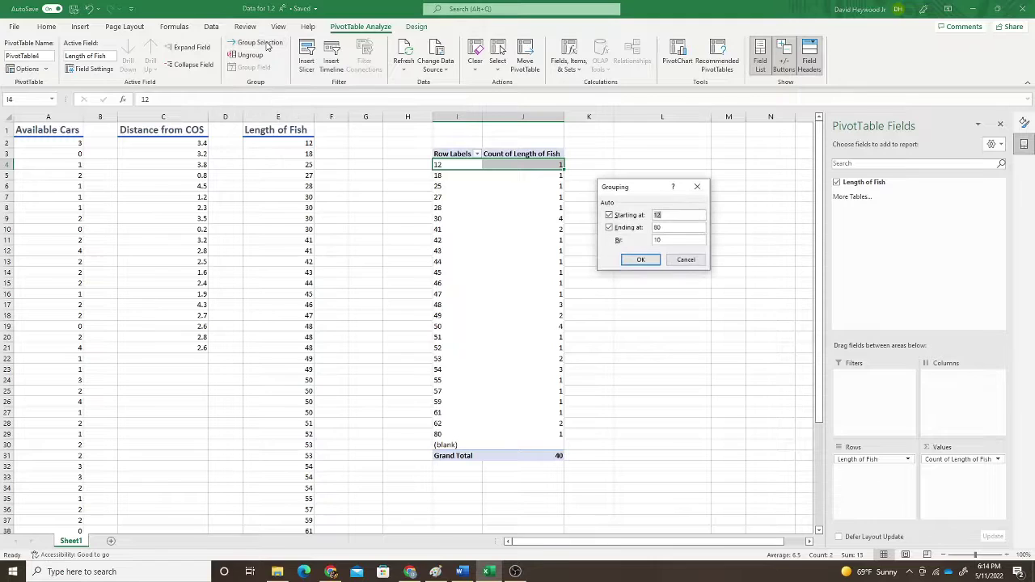
pyautogui.click(693, 263)
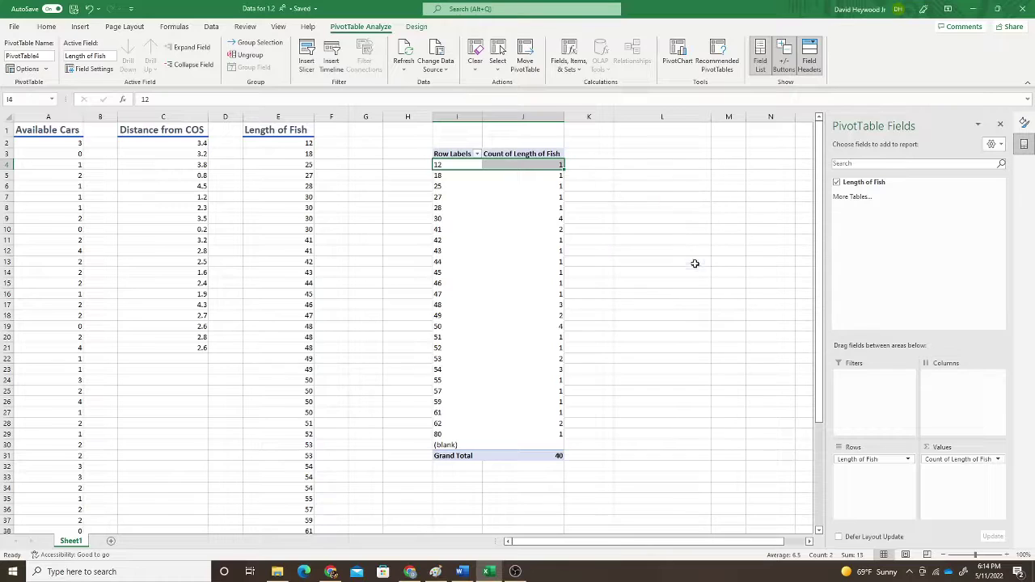
pyautogui.rightClick(441, 164)
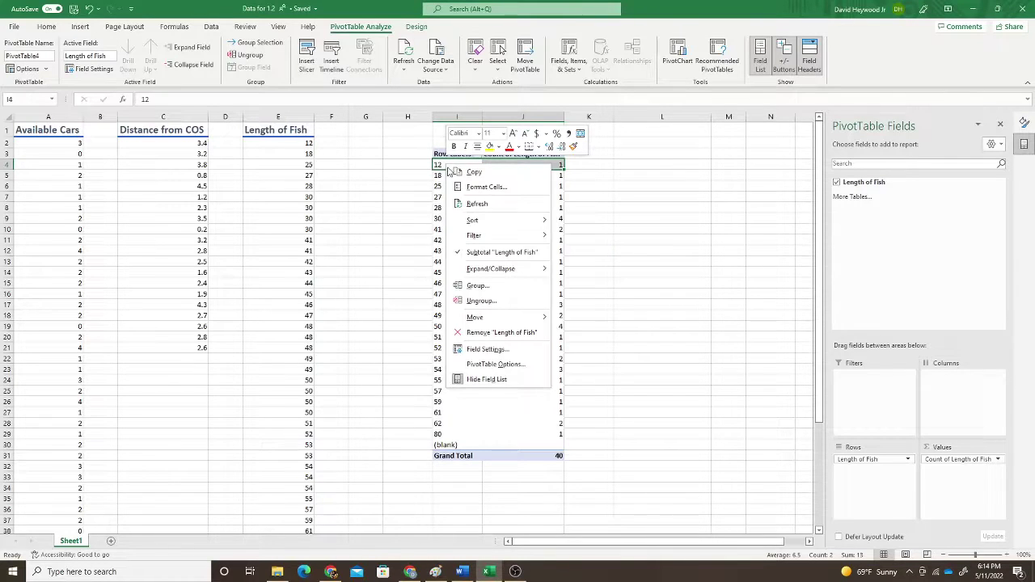
pyautogui.click(482, 290)
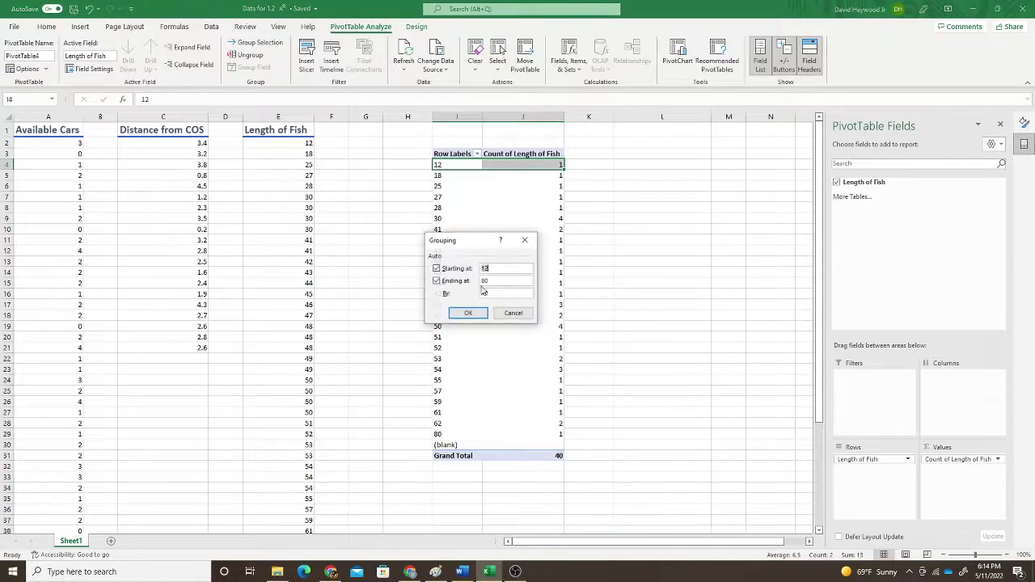
pyautogui.moveTo(477, 240); pyautogui.dragTo(649, 144)
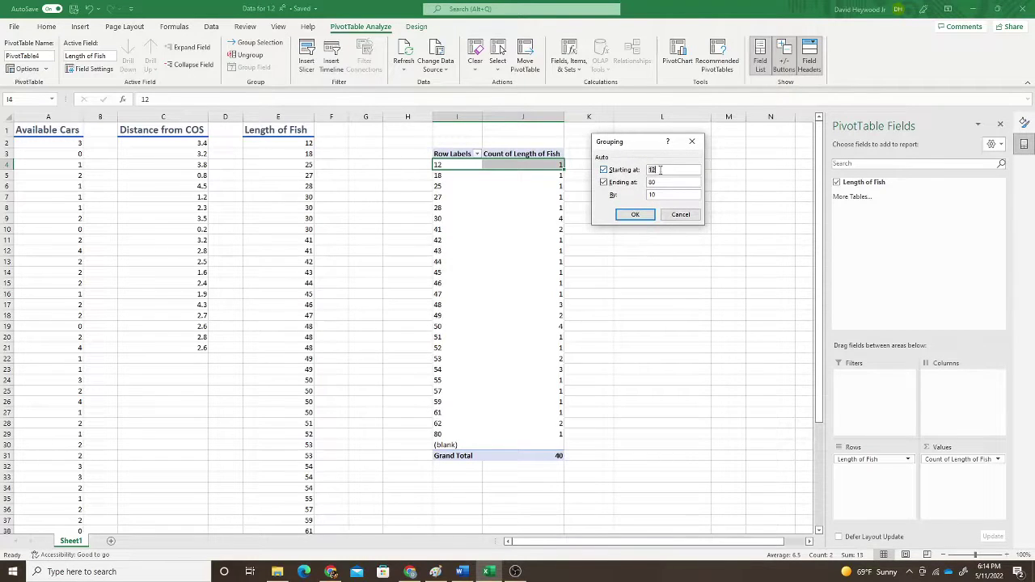
pyautogui.click(653, 170)
pyautogui.moveTo(652, 170); pyautogui.dragTo(660, 169)
pyautogui.doubleClick(652, 195)
pyautogui.write('8')
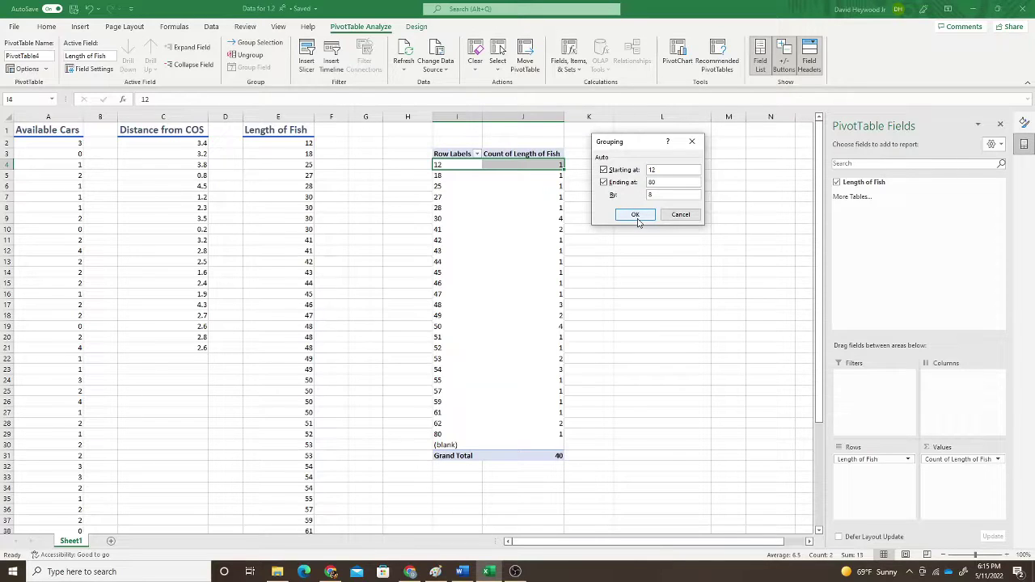
pyautogui.click(636, 216)
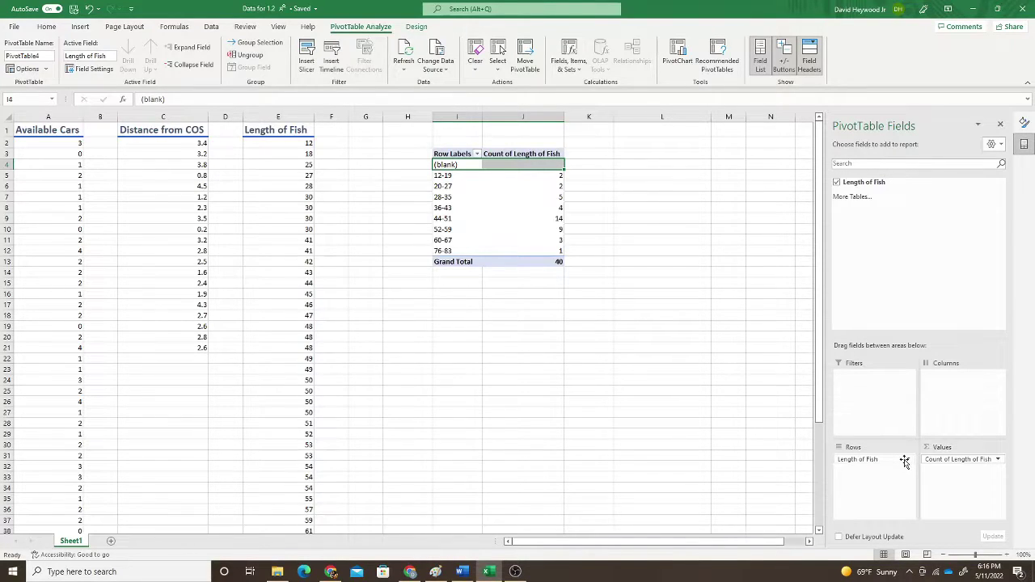
# Enable Show items with no data on the Length of Fish row field so 68-75 and >84 appear
pyautogui.click(904, 460)
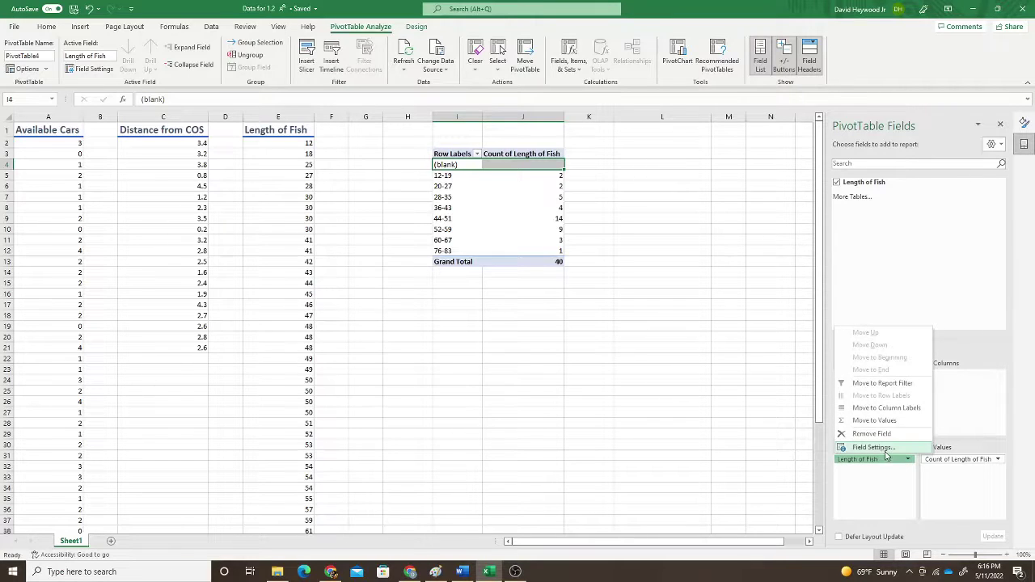
pyautogui.click(873, 447)
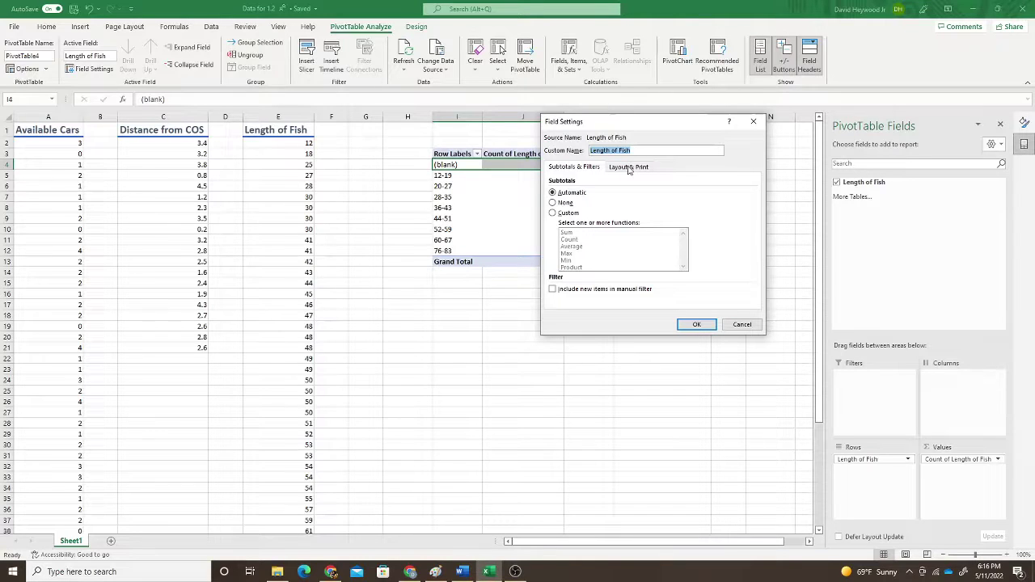
pyautogui.click(628, 167)
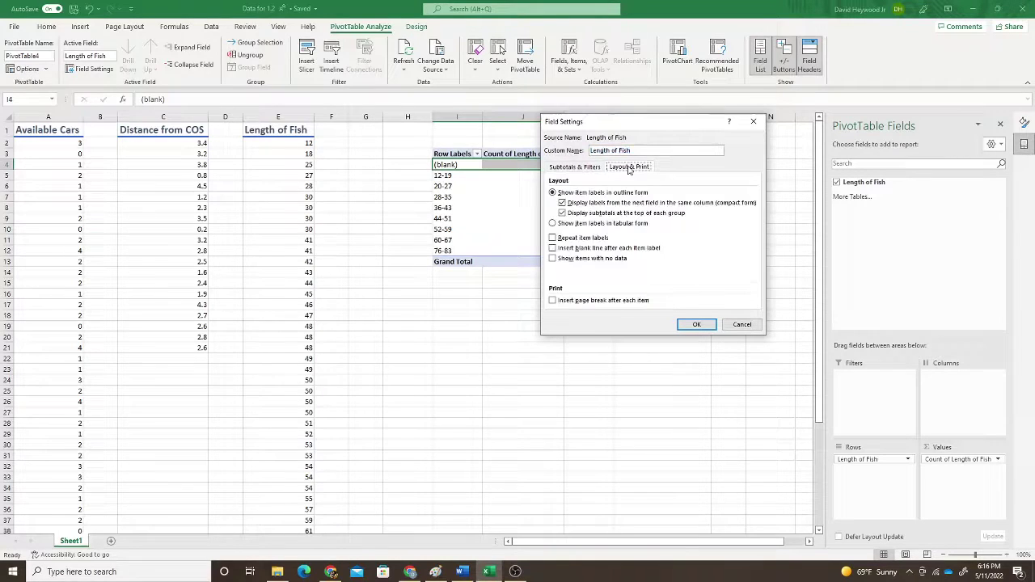
pyautogui.click(552, 259)
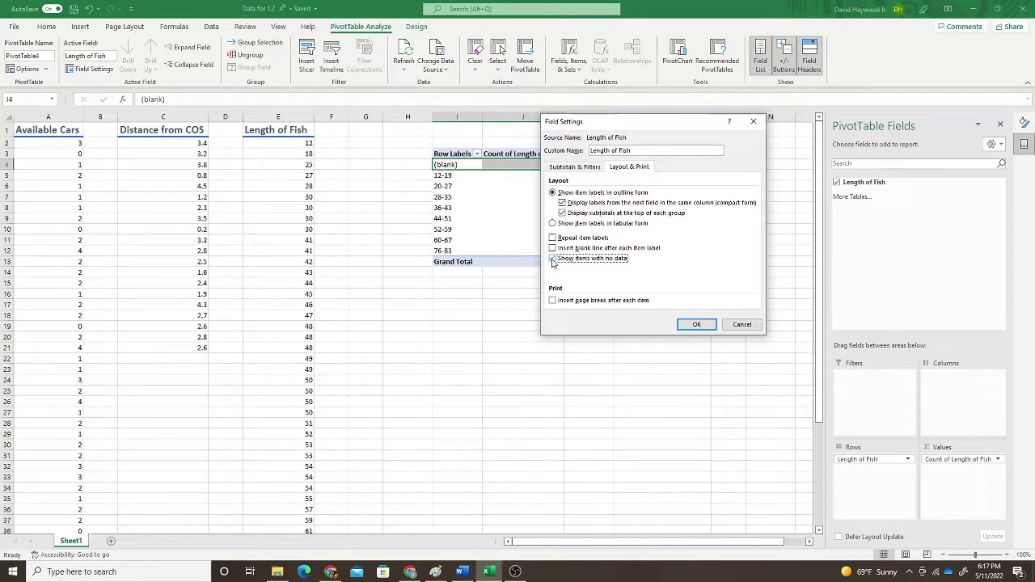
pyautogui.click(696, 325)
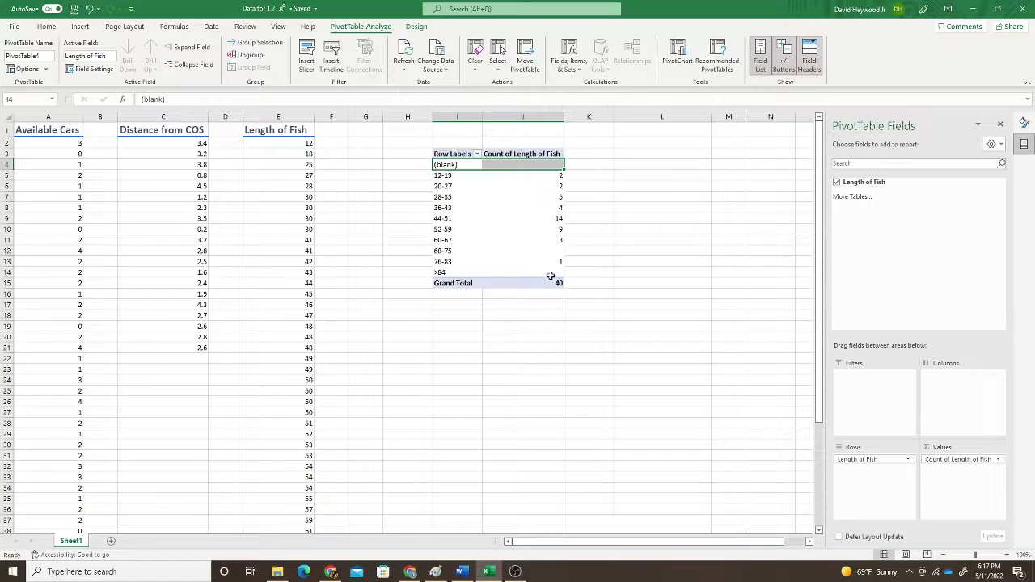
pyautogui.moveTo(558, 252)
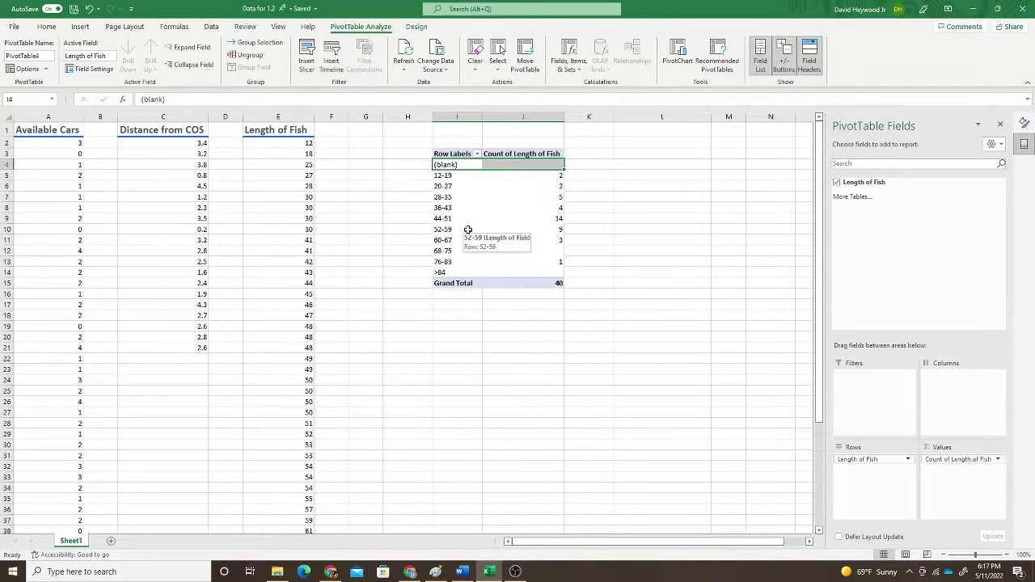
# Set the PivotTable option For empty cells show to 0
pyautogui.rightClick(437, 176)
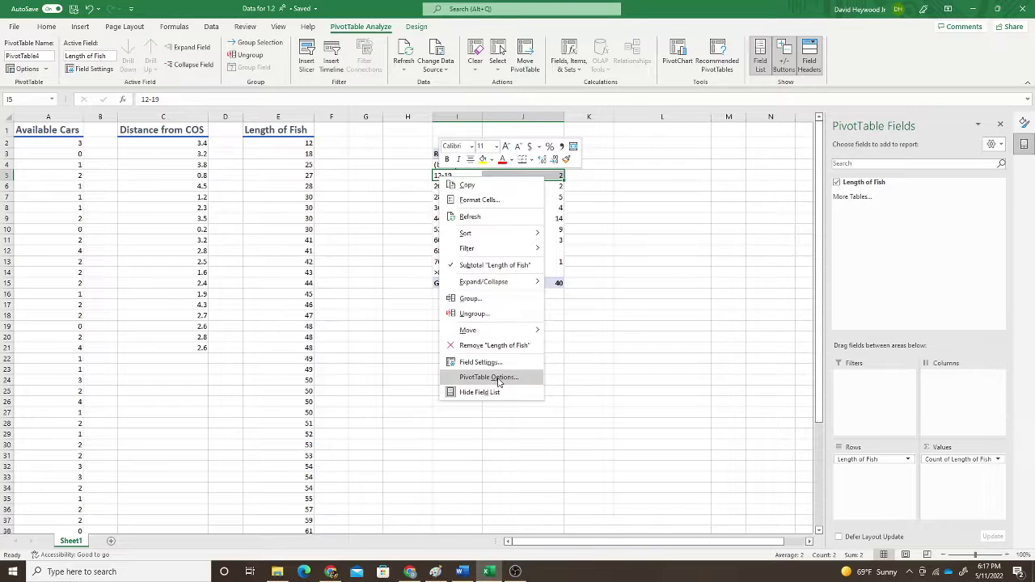
pyautogui.click(493, 377)
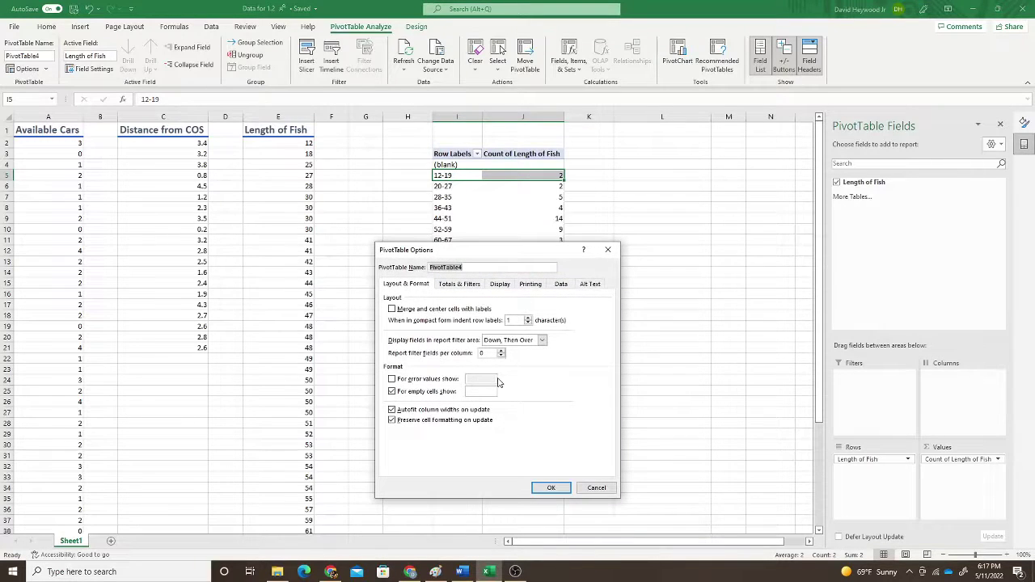
pyautogui.click(392, 390)
pyautogui.click(483, 392)
pyautogui.write('0')
pyautogui.click(550, 488)
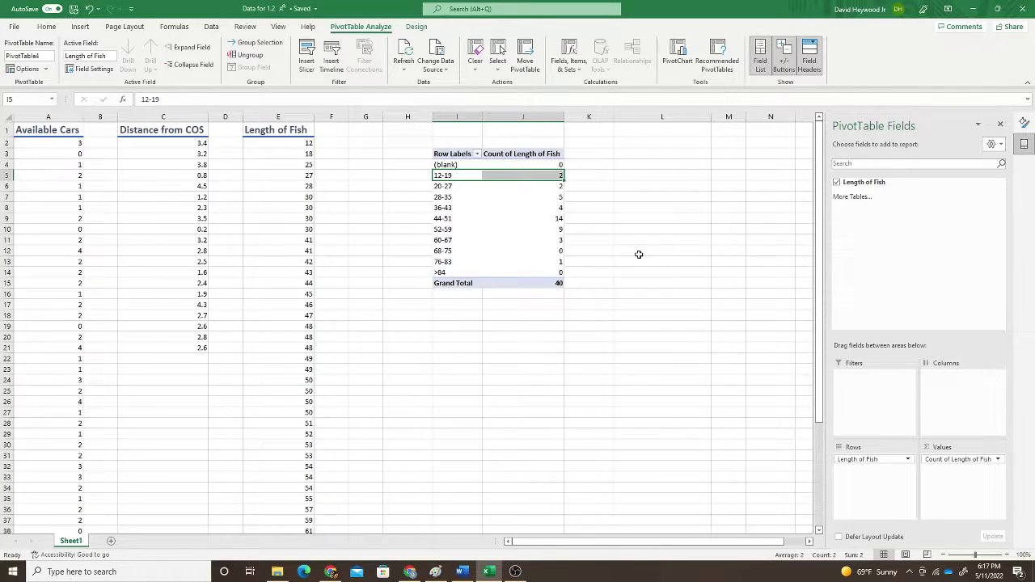
# Filter the Row Labels to exclude the (blank) and >84 groups
pyautogui.click(458, 164)
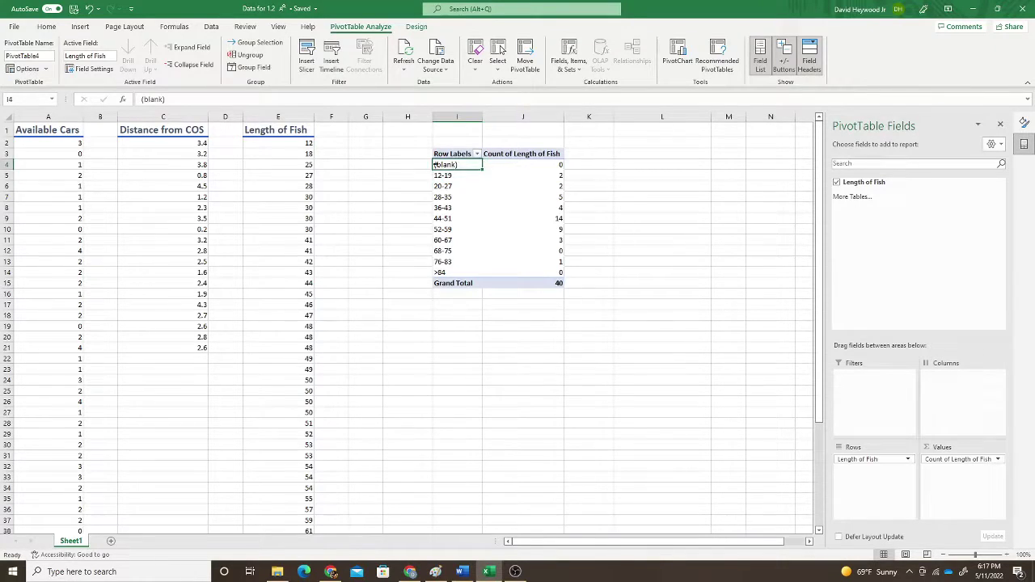
pyautogui.click(437, 273)
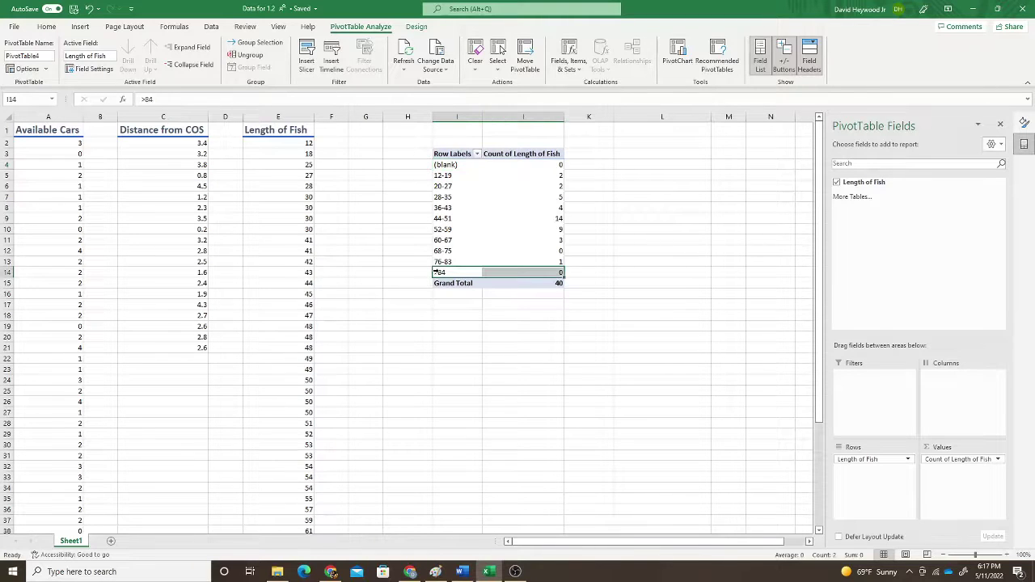
pyautogui.click(477, 154)
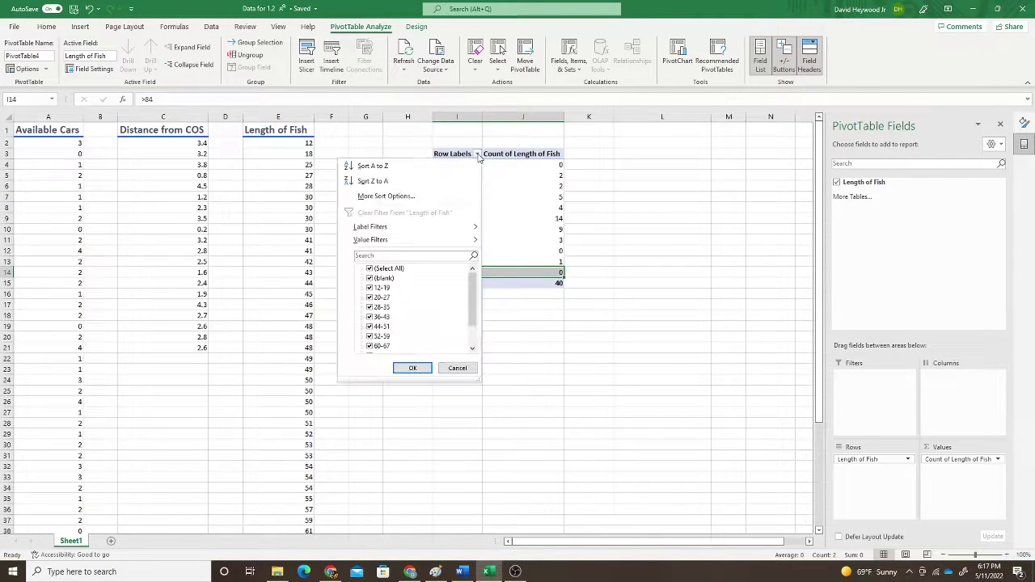
pyautogui.click(370, 278)
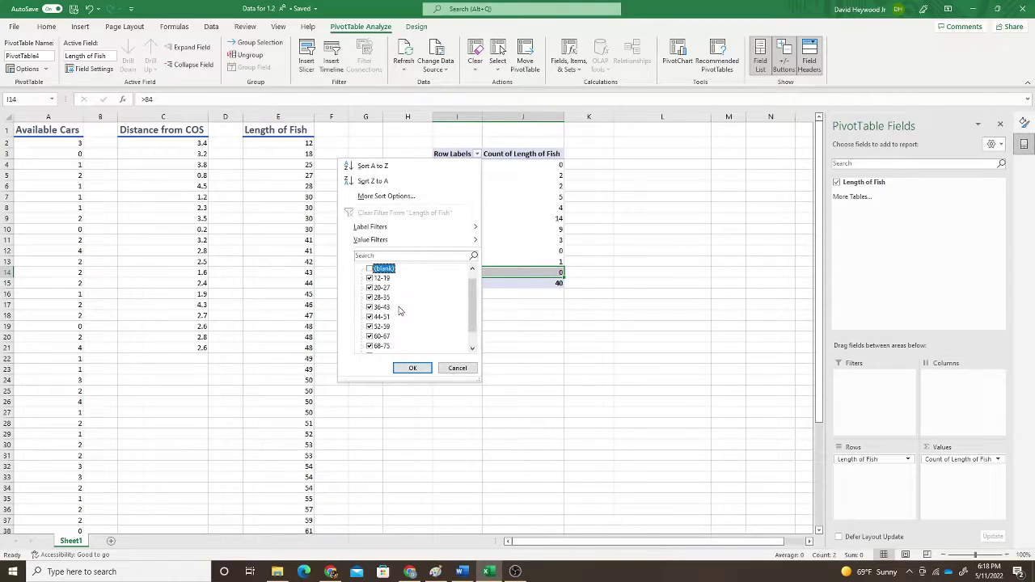
pyautogui.scroll(-1, 388, 346)
pyautogui.click(371, 347)
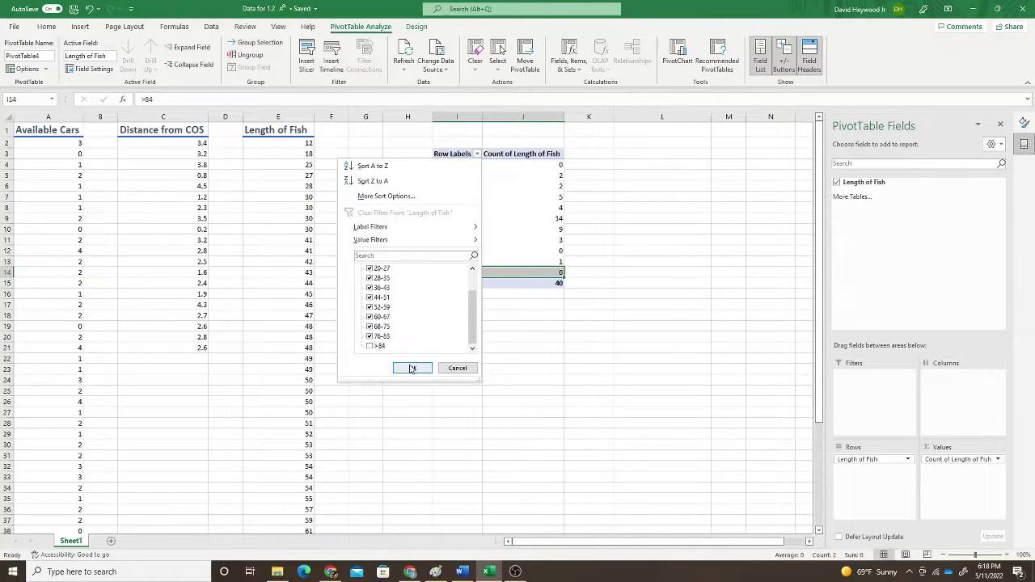
pyautogui.click(412, 368)
pyautogui.click(561, 303)
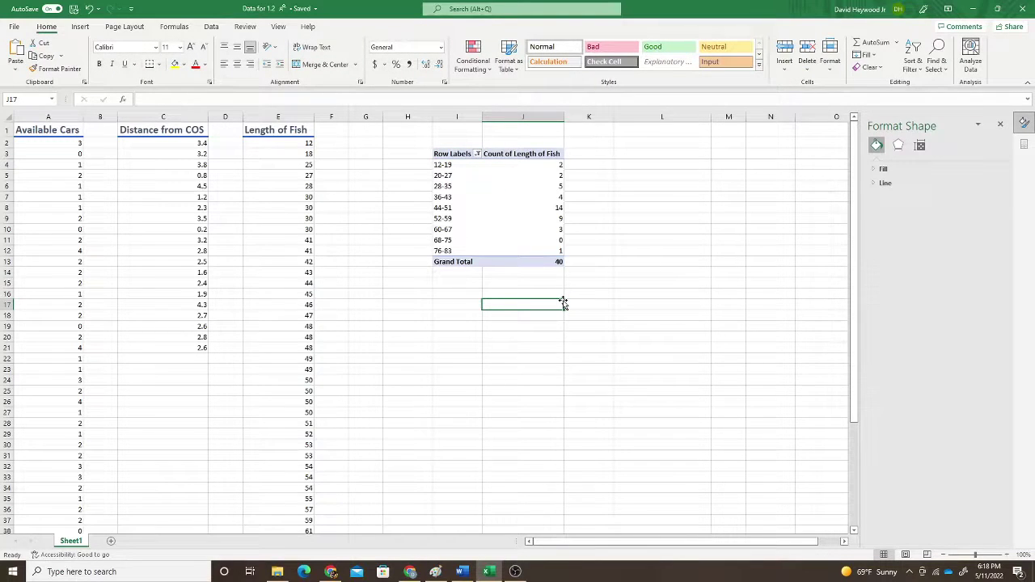
# Rename the pivot headers to 'Length of Fish' and 'Frequency', then select I3:J13
pyautogui.click(453, 154)
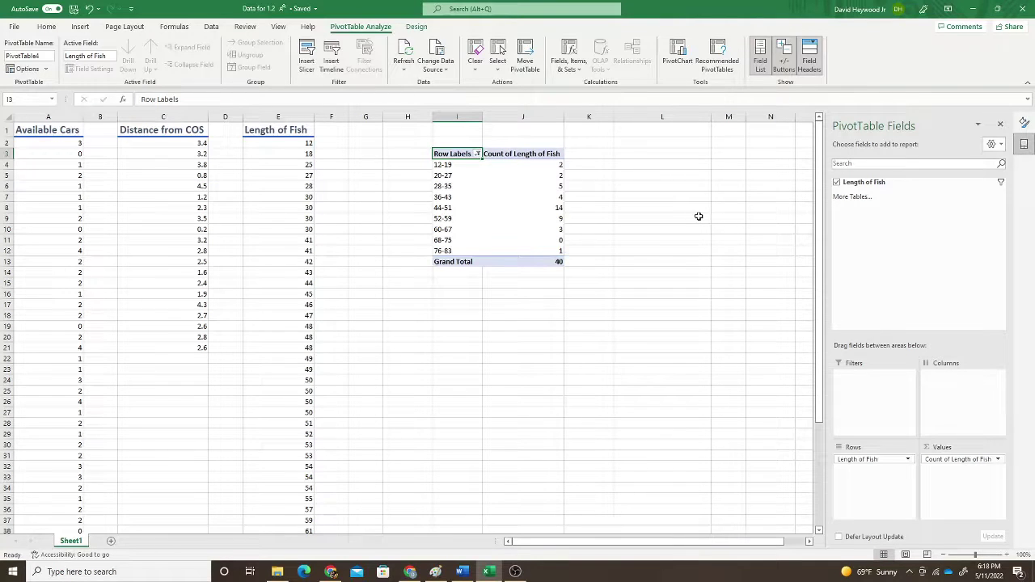
pyautogui.write('L')
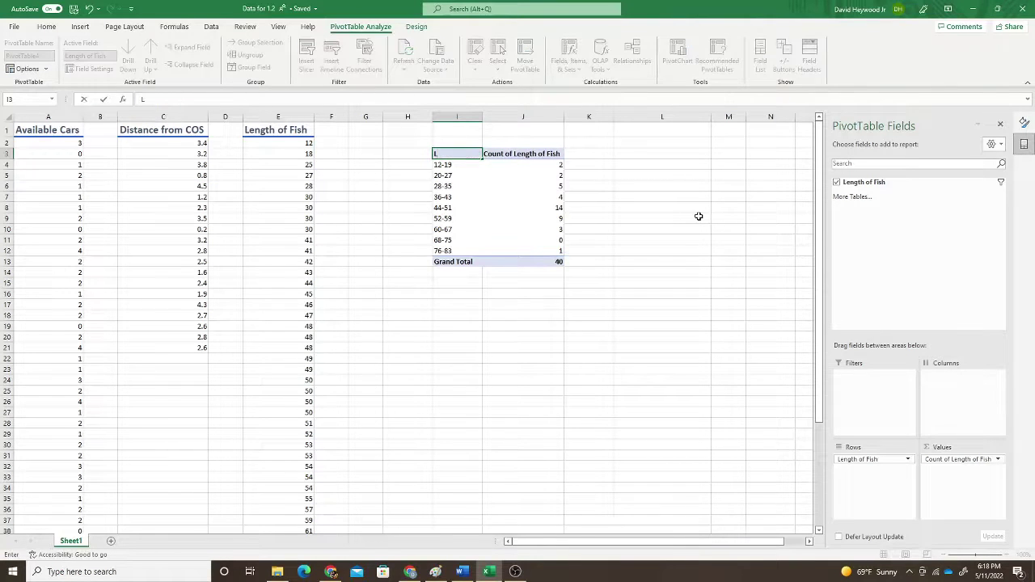
pyautogui.write('ength of Fi')
pyautogui.press('Tab')
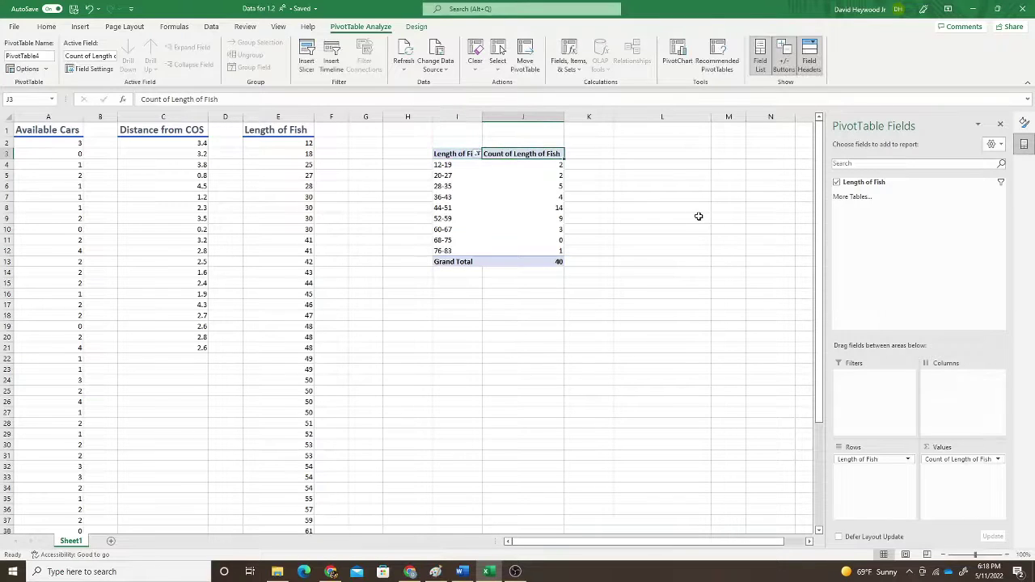
pyautogui.write('Frequency')
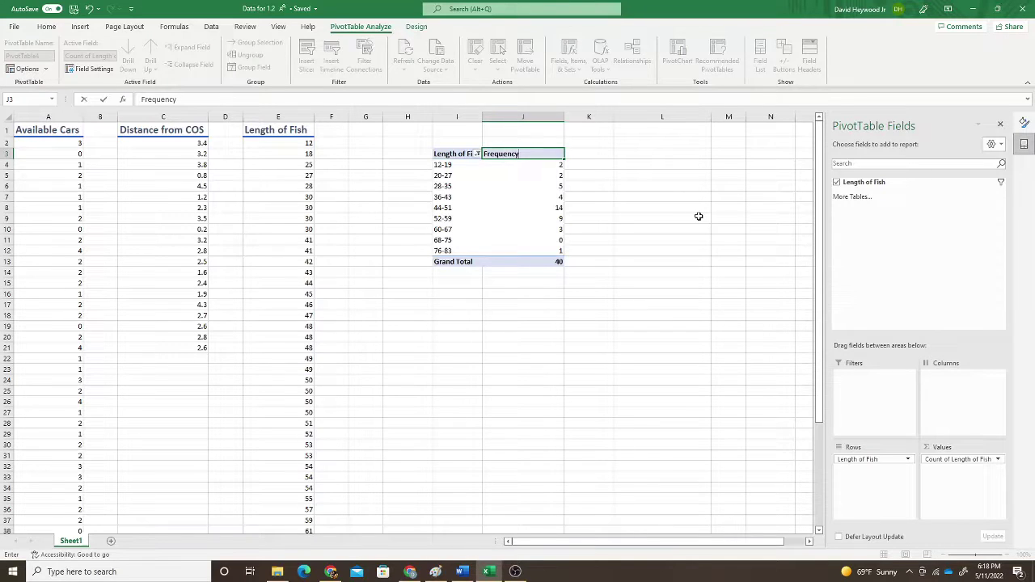
pyautogui.press('Return')
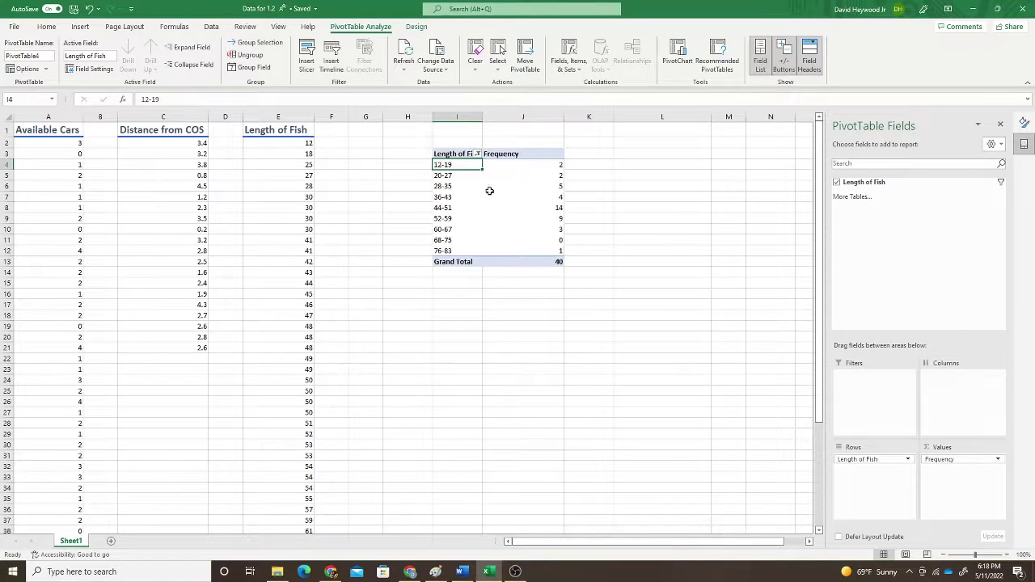
pyautogui.click(507, 300)
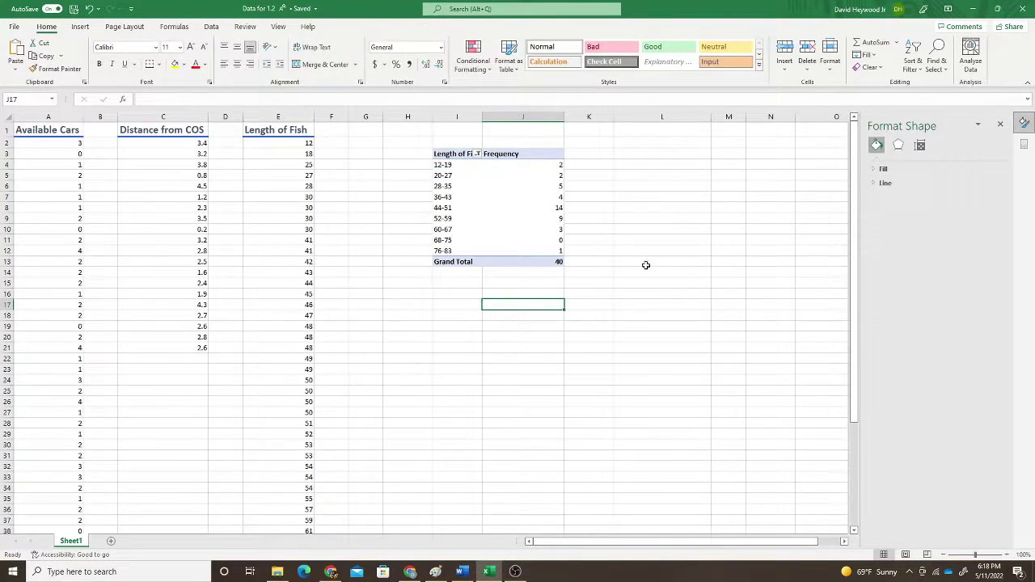
pyautogui.click(645, 264)
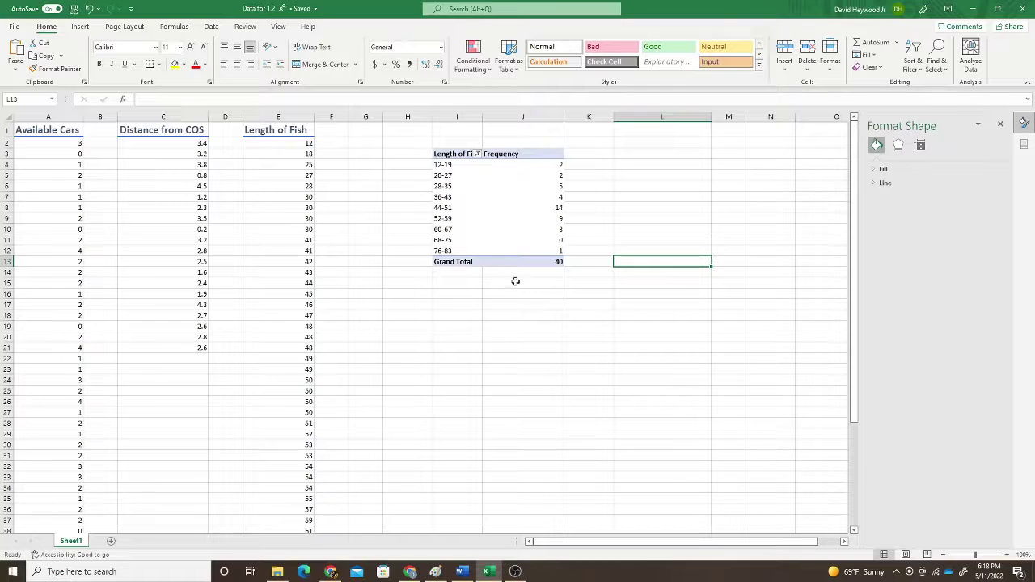
pyautogui.moveTo(449, 154); pyautogui.dragTo(534, 259)
# Insert a clustered column pivot chart of the frequencies and place it below the pivot table
pyautogui.click(82, 27)
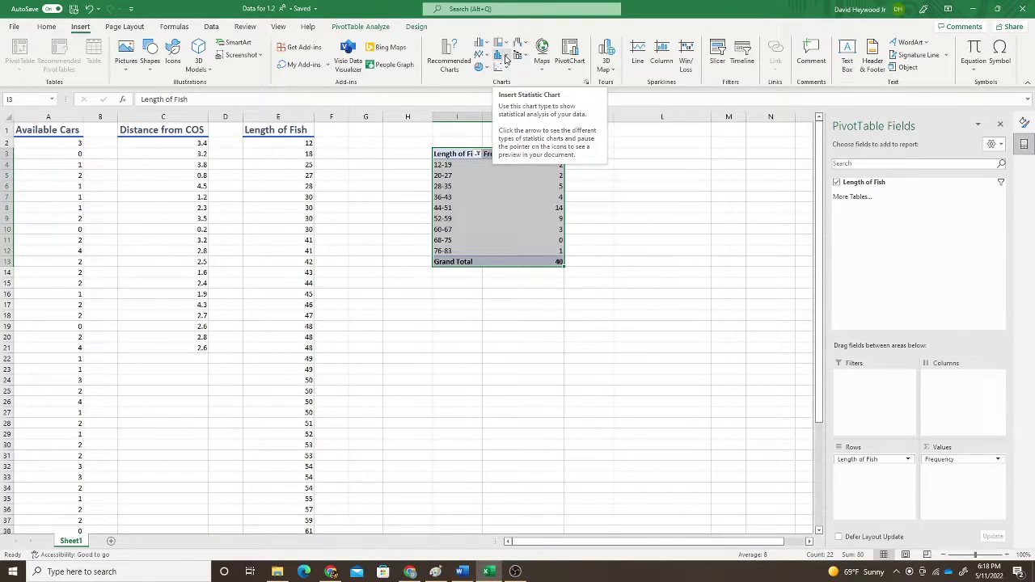
pyautogui.click(485, 45)
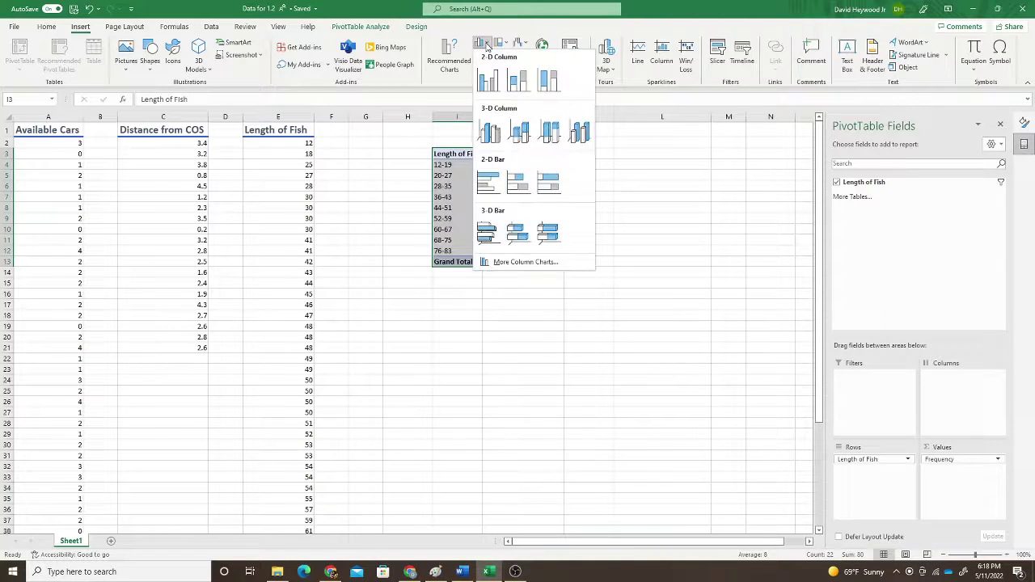
pyautogui.click(488, 80)
pyautogui.moveTo(443, 267)
pyautogui.mouseDown()
pyautogui.moveTo(547, 321)
pyautogui.moveTo(545, 302)
pyautogui.mouseUp()
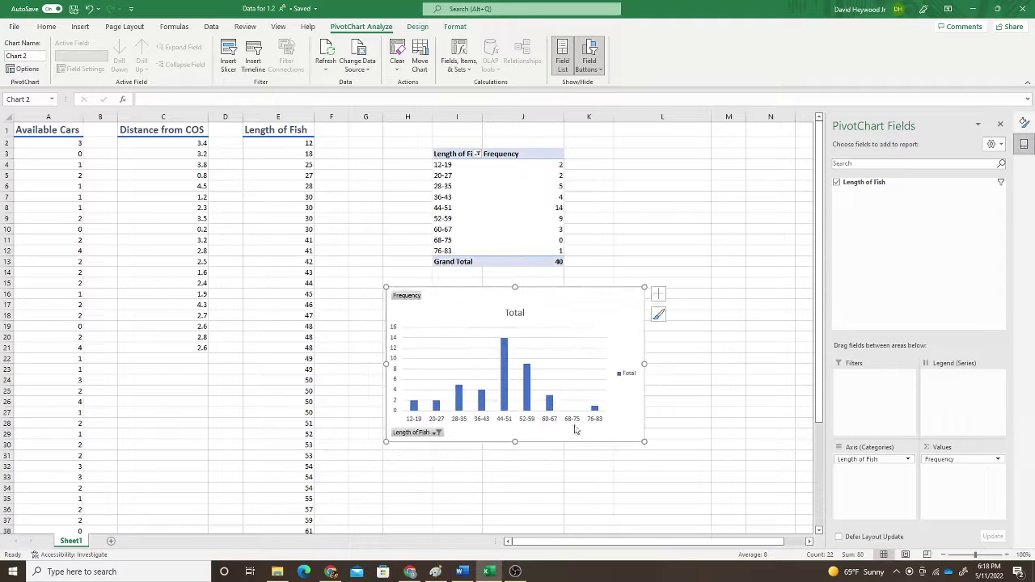
# Set the data series Gap Width to 0% so the frequency columns touch
pyautogui.click(503, 389)
pyautogui.rightClick(503, 388)
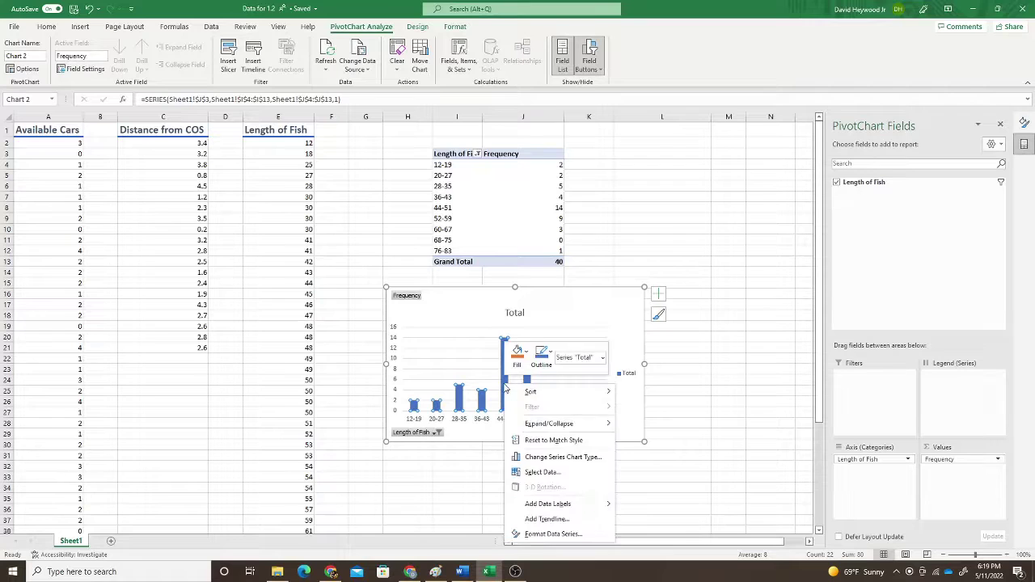
pyautogui.click(553, 534)
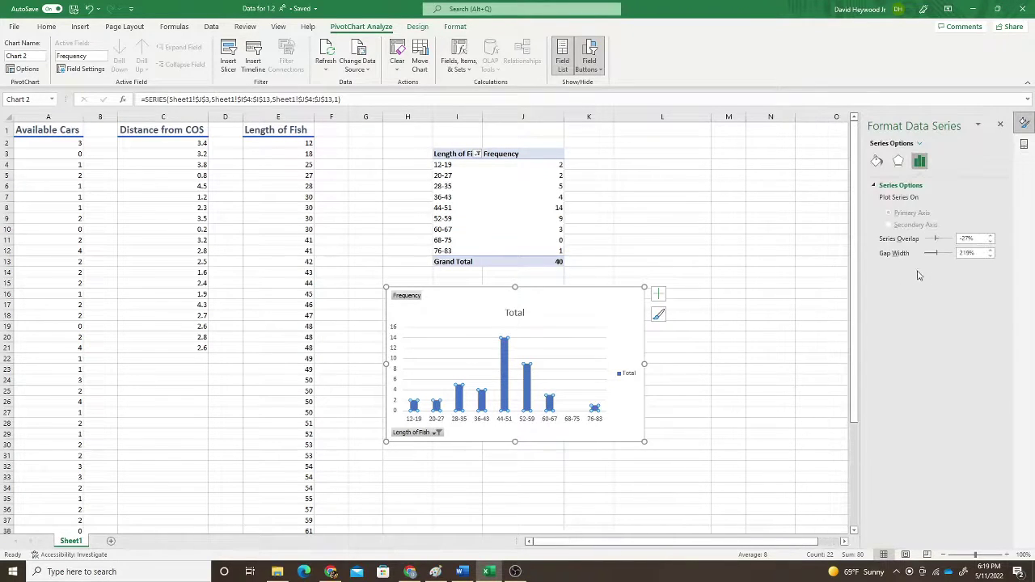
pyautogui.moveTo(937, 257); pyautogui.dragTo(921, 259)
pyautogui.click(566, 314)
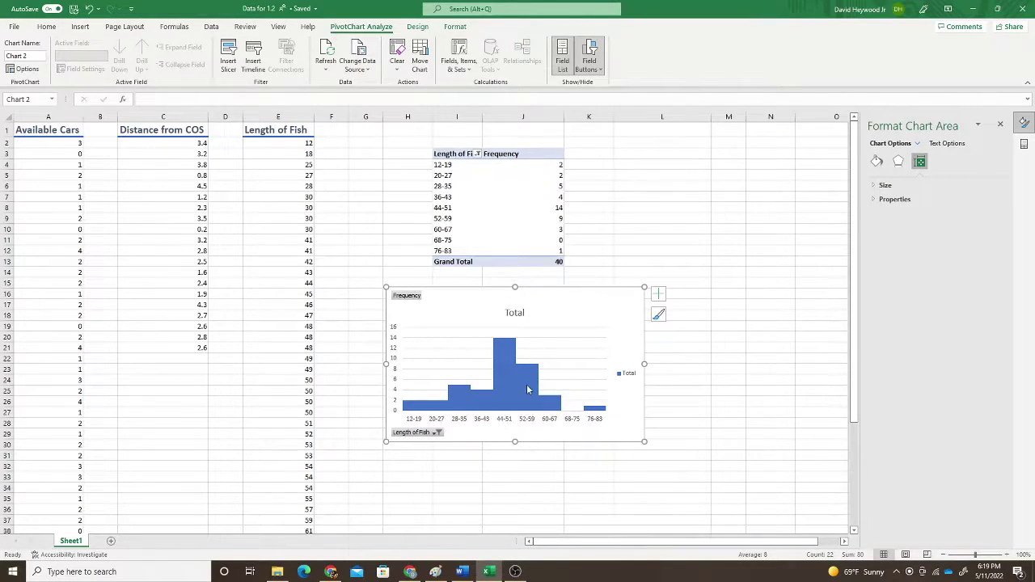
pyautogui.click(482, 400)
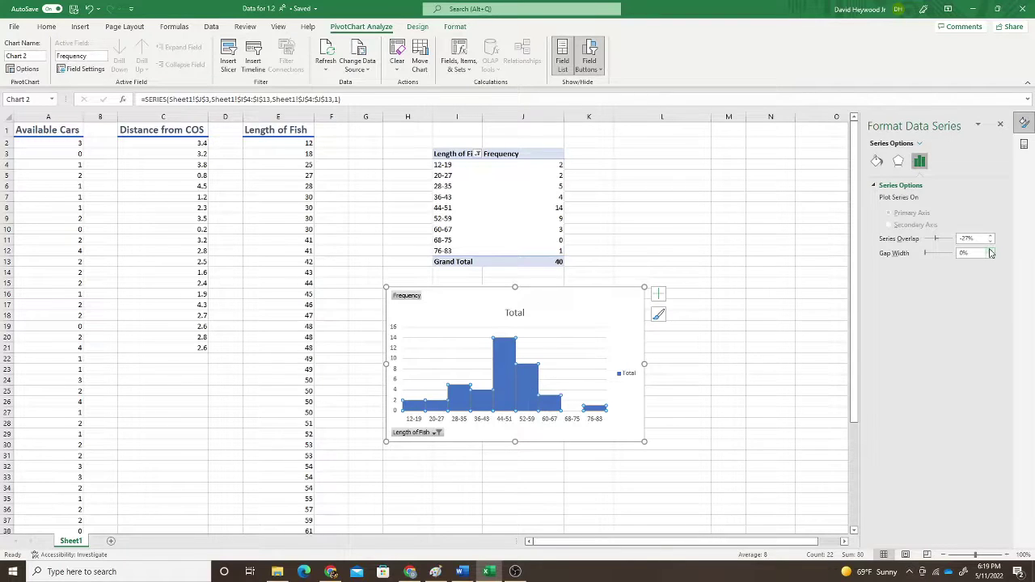
pyautogui.click(578, 312)
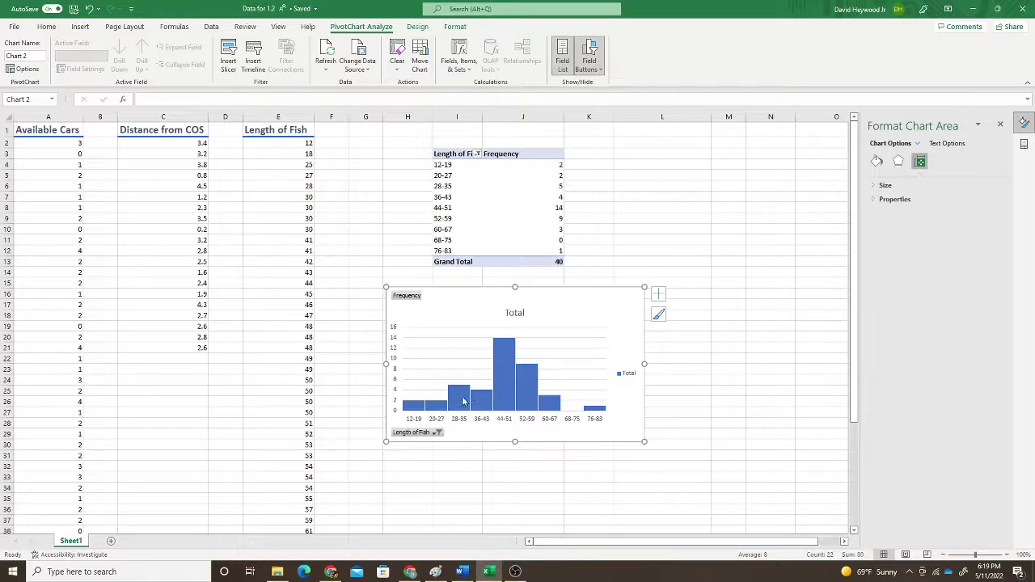
# Delete the chart legend and hide the Length of Fish axis field button
pyautogui.rightClick(625, 374)
pyautogui.click(656, 380)
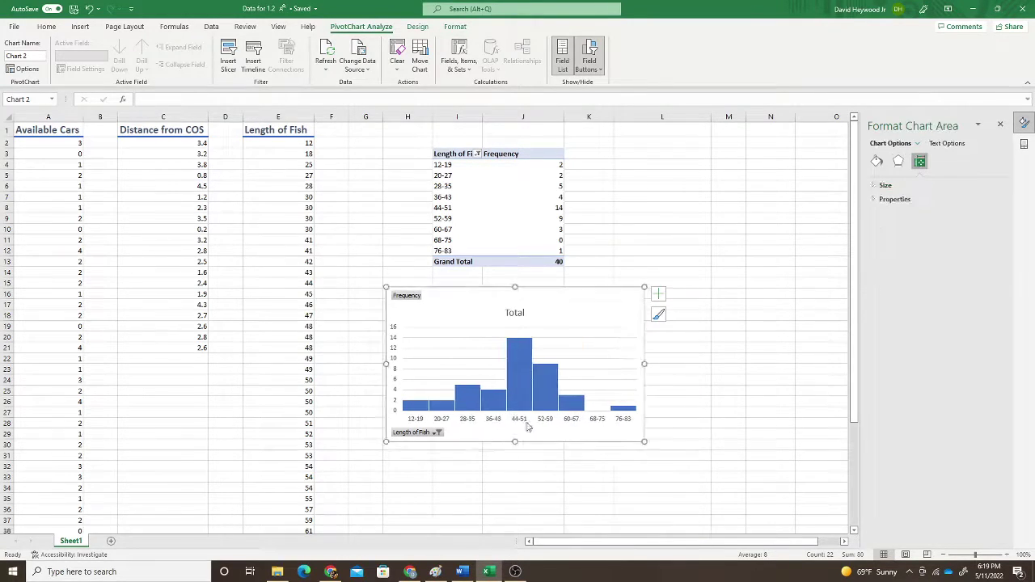
pyautogui.rightClick(412, 434)
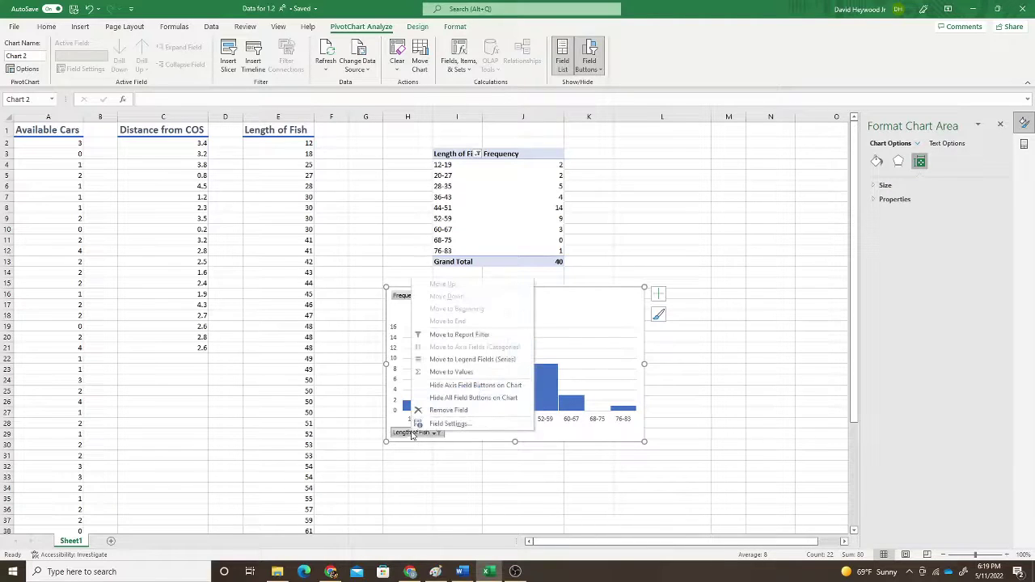
pyautogui.click(448, 392)
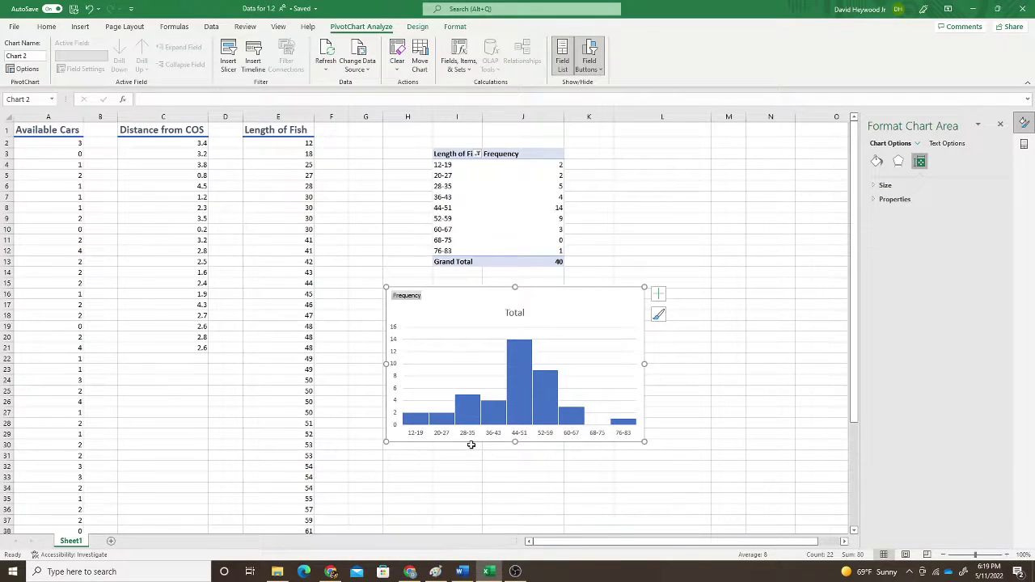
pyautogui.rightClick(404, 297)
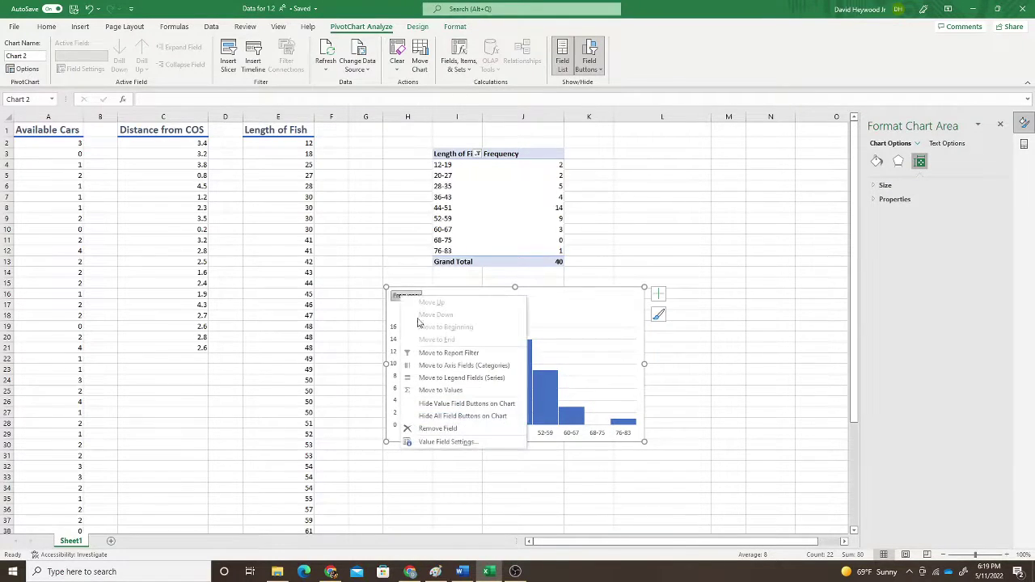
# Hide the remaining field buttons and add data labels and axis titles to the histogram
pyautogui.click(456, 416)
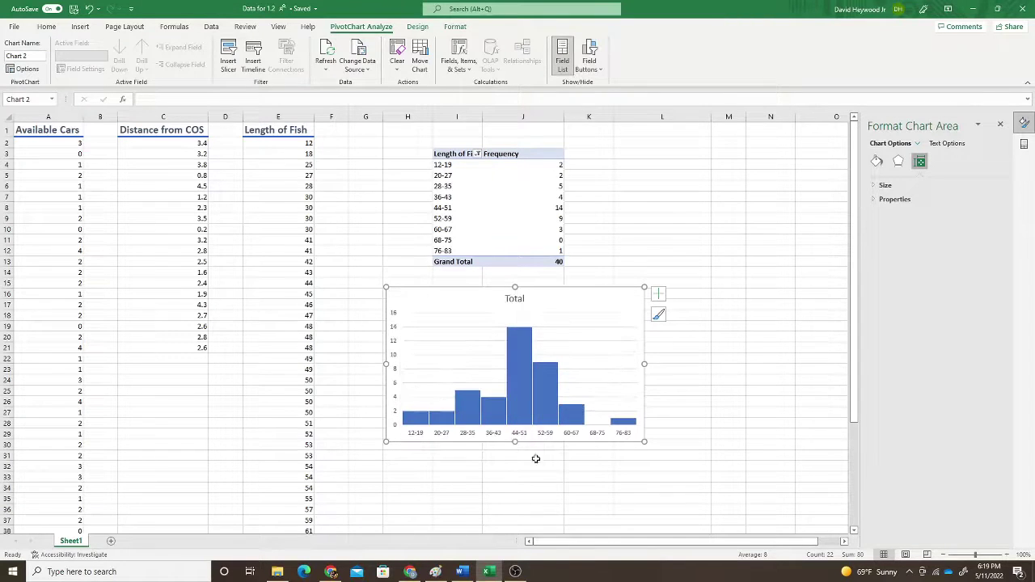
pyautogui.click(661, 297)
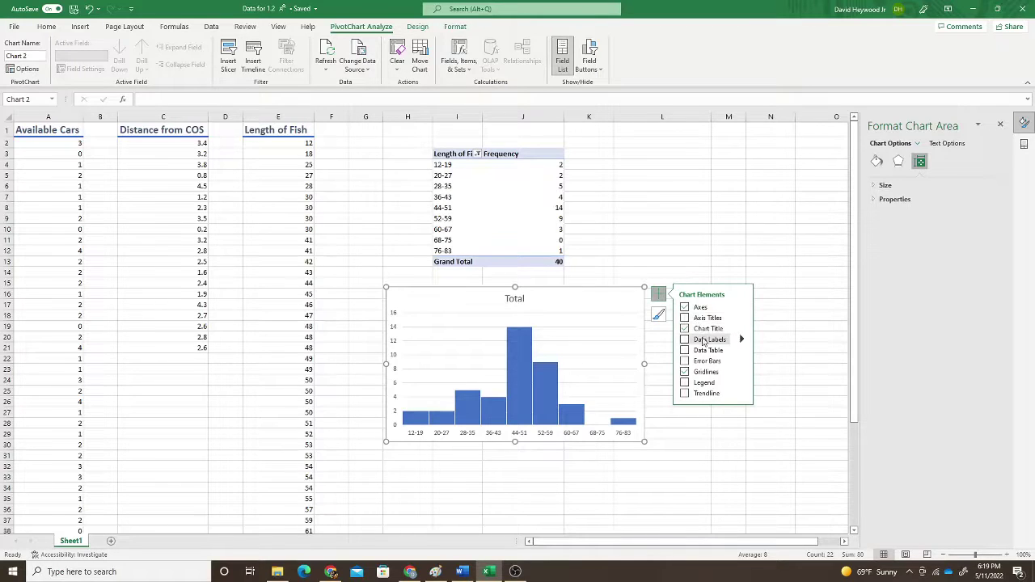
pyautogui.click(685, 341)
pyautogui.click(685, 318)
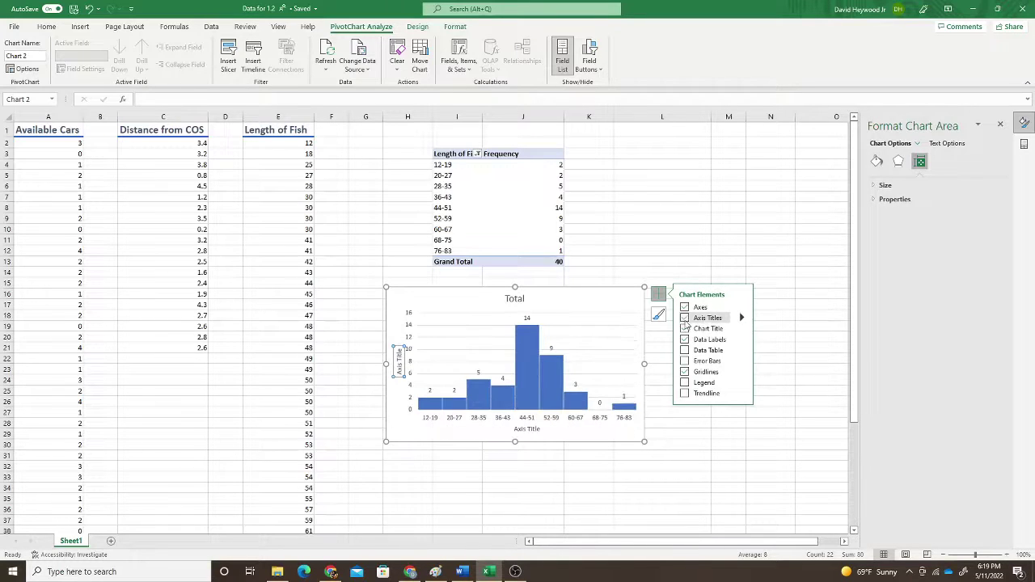
# Title the vertical axis Frequency and the horizontal axis Length (cm)
pyautogui.click(399, 363)
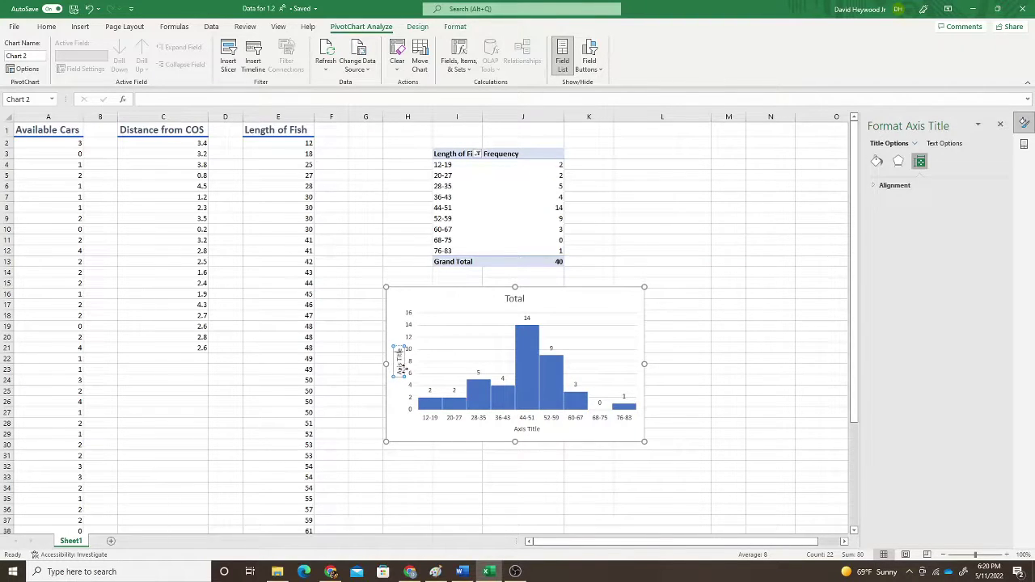
pyautogui.hotkey('ctrl', 'a')
pyautogui.press('BackSpace')
pyautogui.write('Frequency')
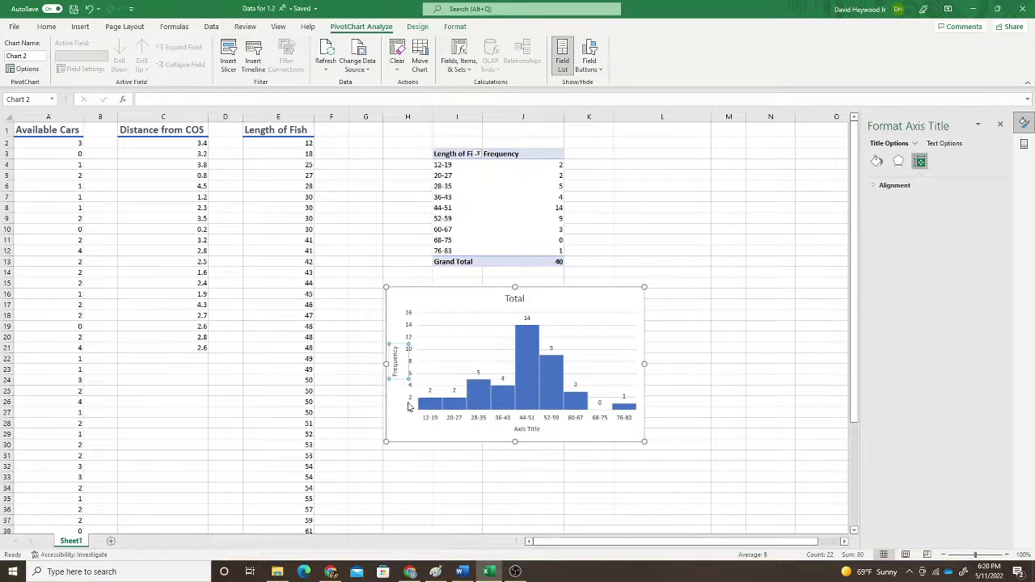
pyautogui.click(398, 394)
pyautogui.click(531, 429)
pyautogui.write('Length (cm')
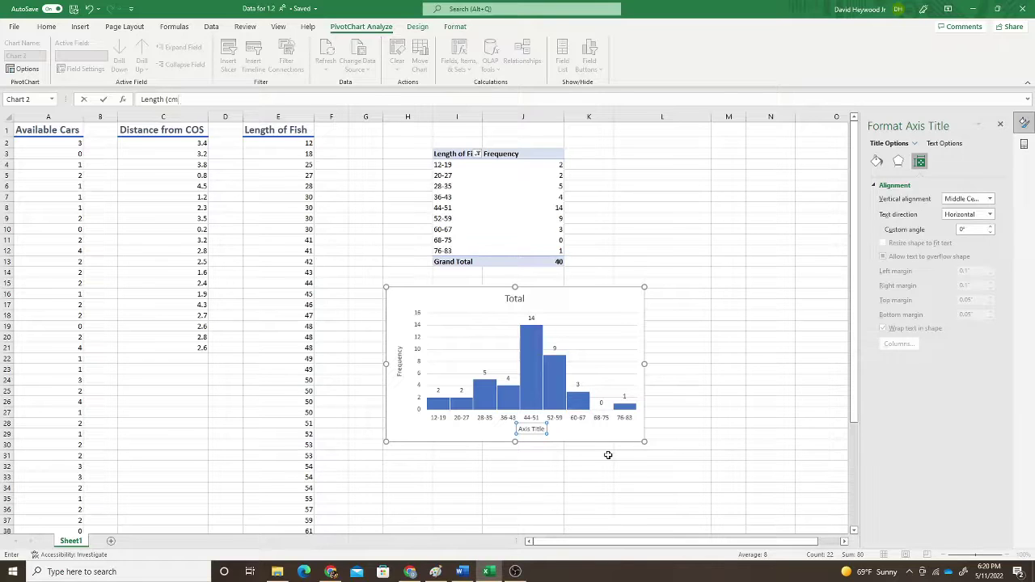
pyautogui.press('Return')
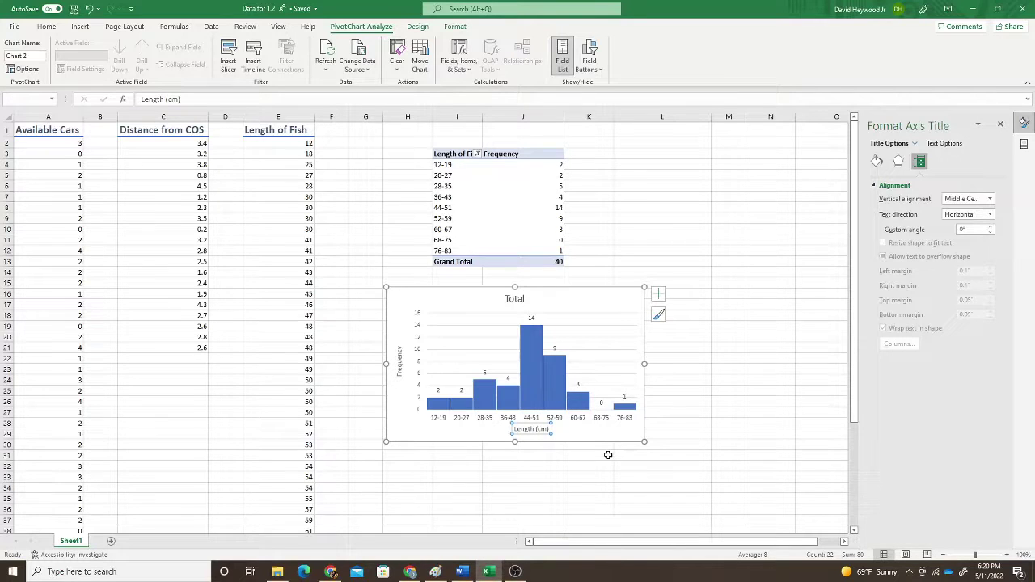
# Change the chart title from Total to Length of Fish
pyautogui.click(514, 300)
pyautogui.write('Le')
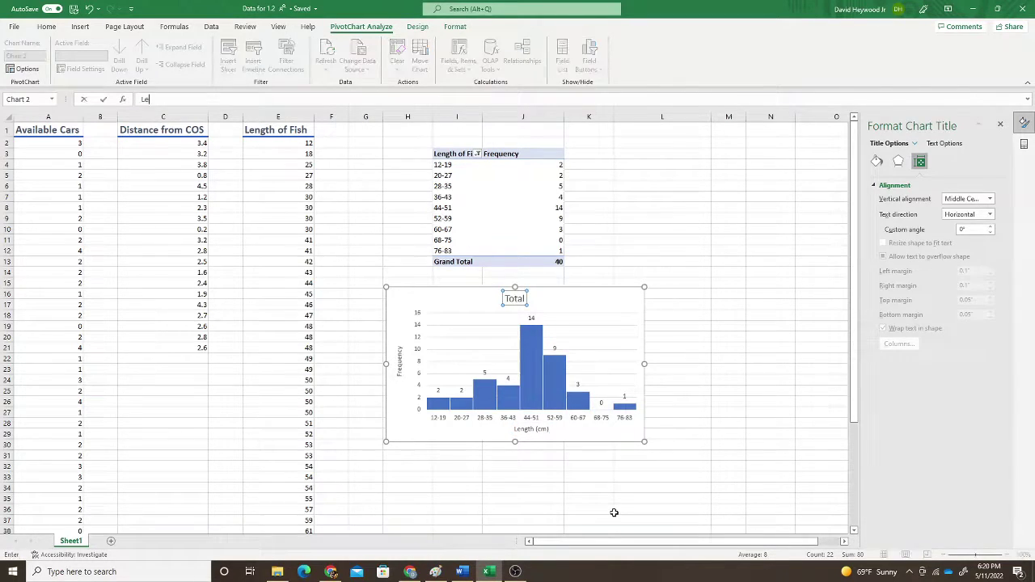
pyautogui.write('ngth of Fish')
pyautogui.press('Return')
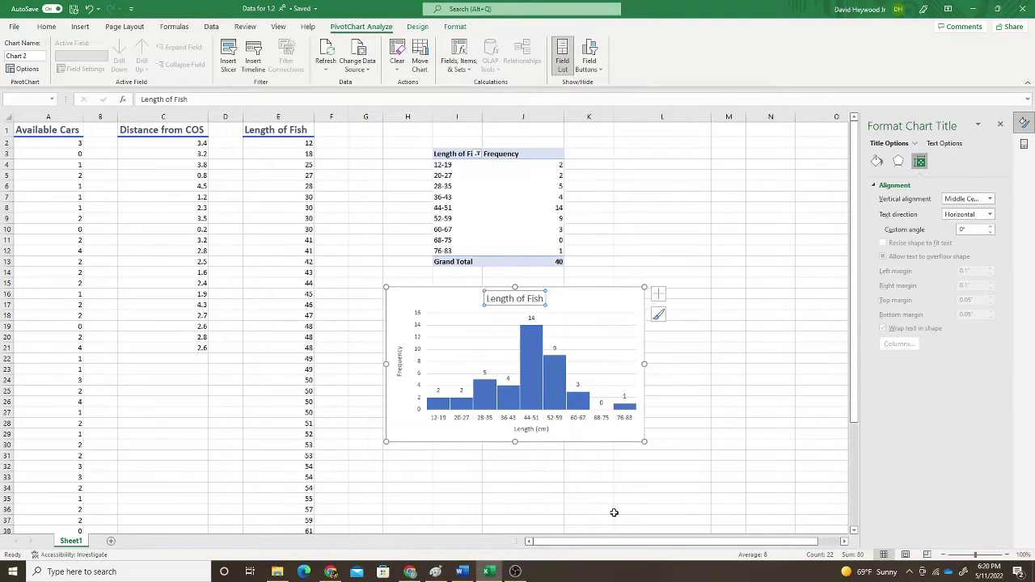
pyautogui.click(658, 314)
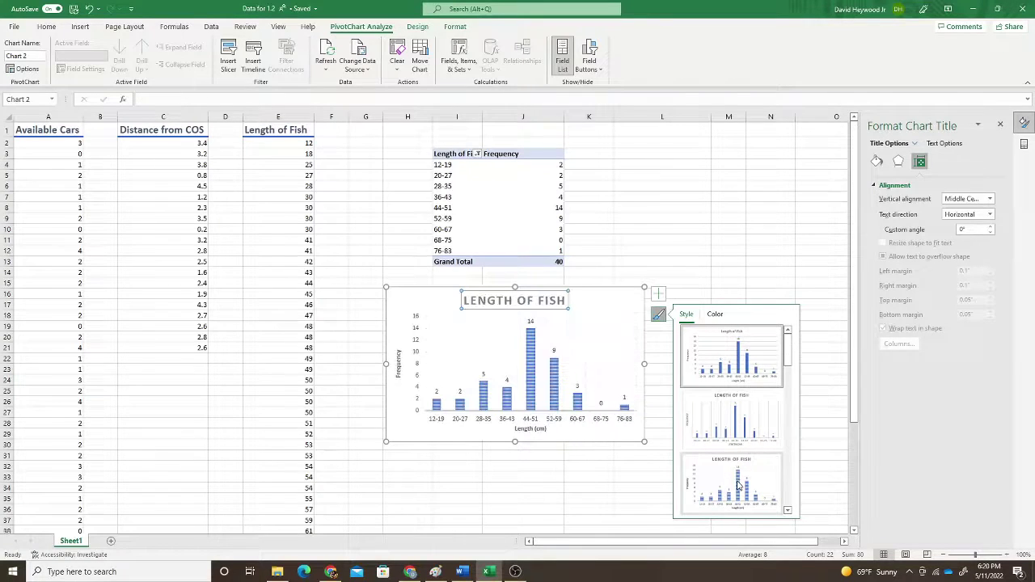
pyautogui.click(723, 219)
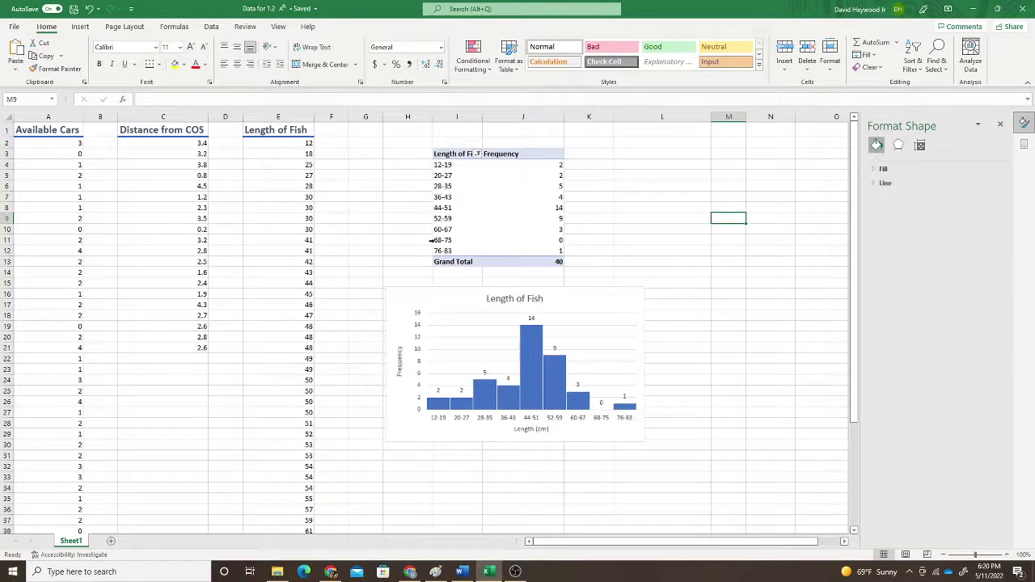
# Create a pivot table from the Distance from COS column at cell M3 on this worksheet
pyautogui.moveTo(551, 240)
pyautogui.click(162, 117)
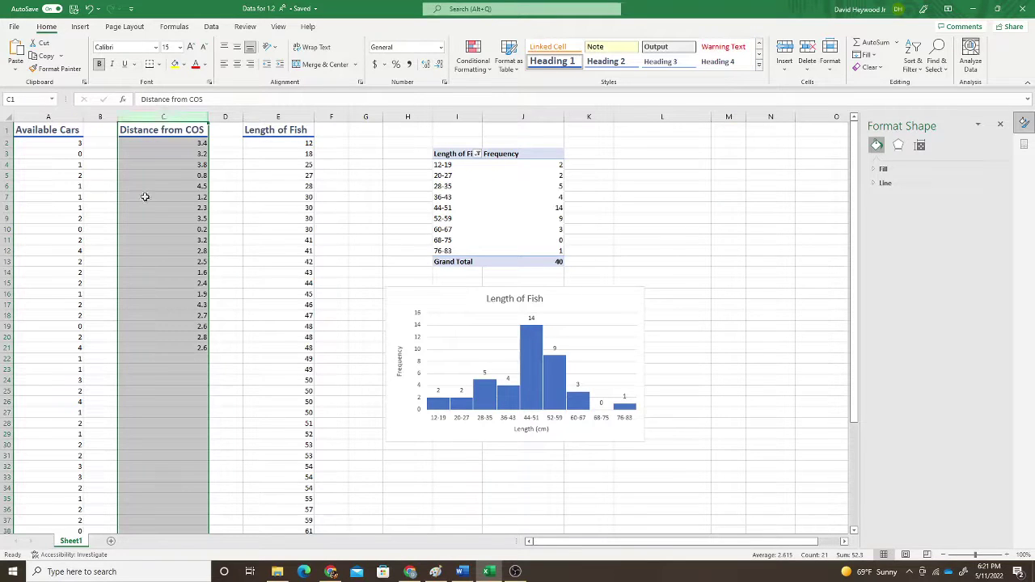
pyautogui.click(80, 27)
pyautogui.click(19, 50)
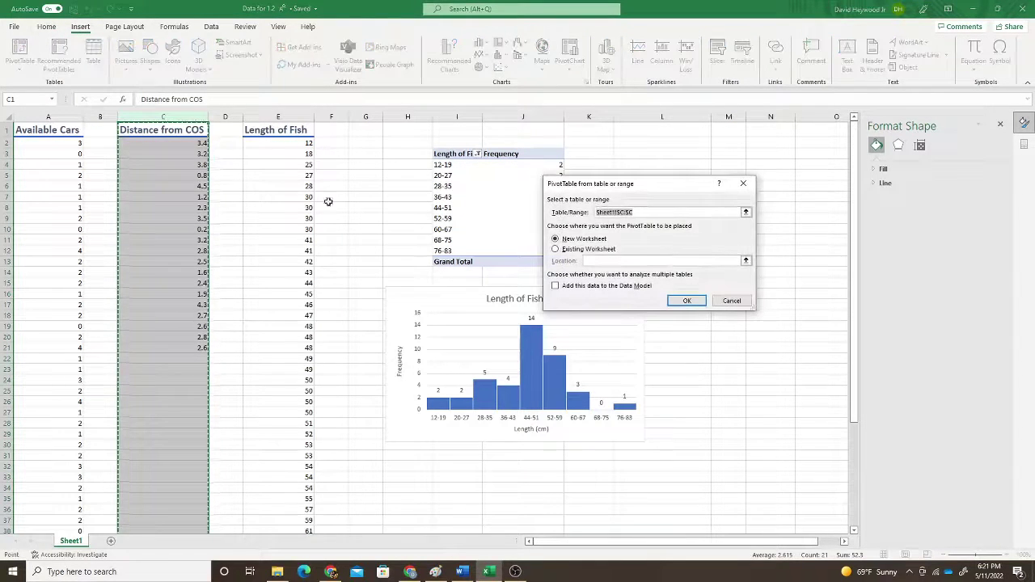
pyautogui.click(556, 249)
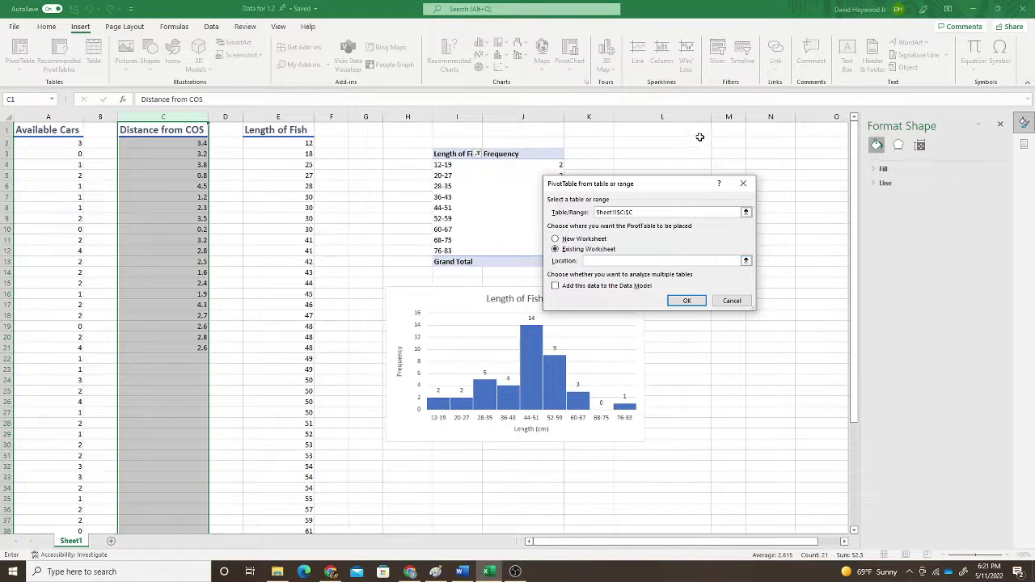
pyautogui.click(729, 152)
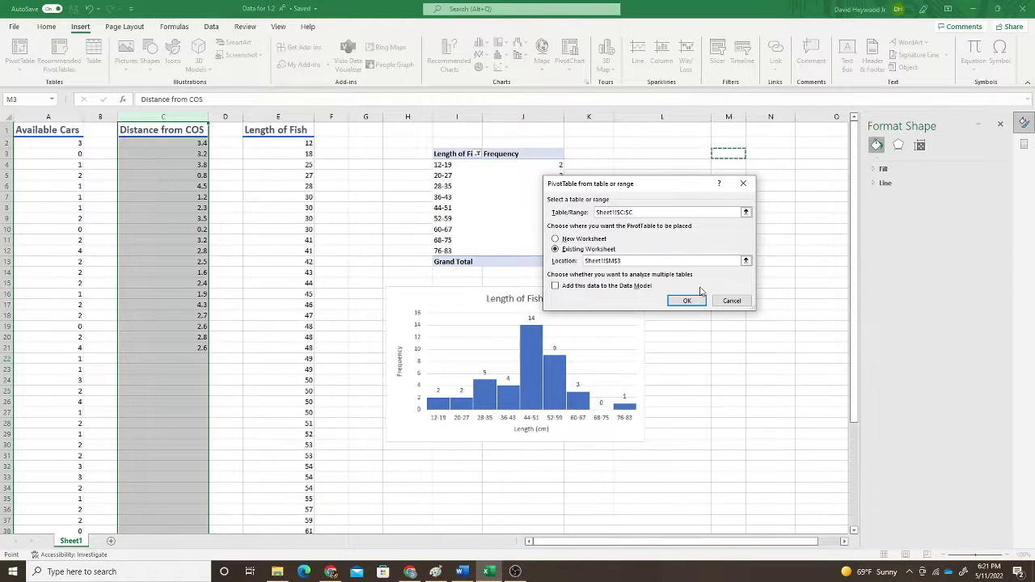
pyautogui.click(695, 301)
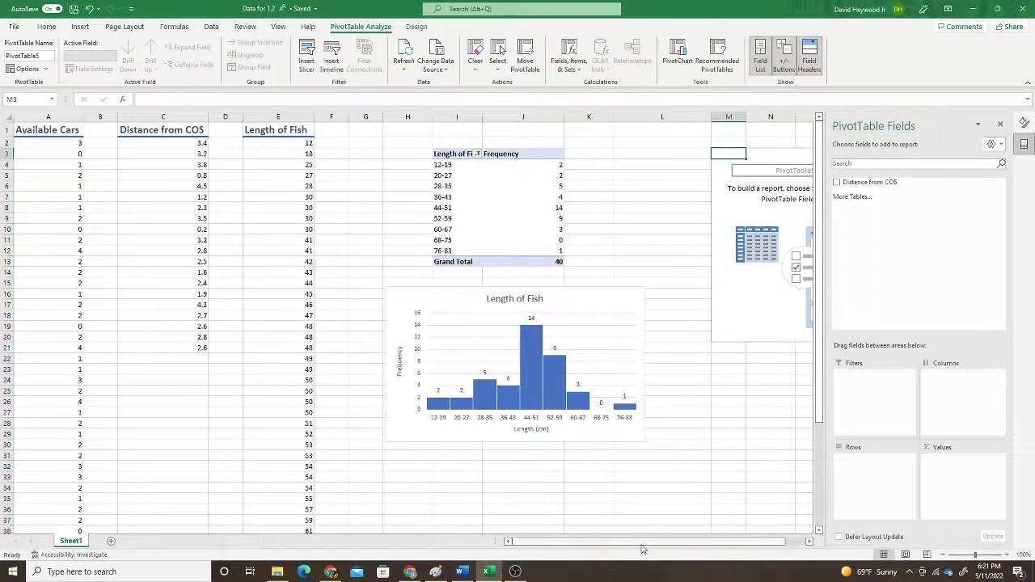
# Put Distance from COS in rows and values as a Count, and set up grouping by 0.5
pyautogui.moveTo(644, 542); pyautogui.dragTo(772, 536)
pyautogui.moveTo(864, 182); pyautogui.dragTo(875, 453)
pyautogui.moveTo(879, 188); pyautogui.dragTo(961, 461)
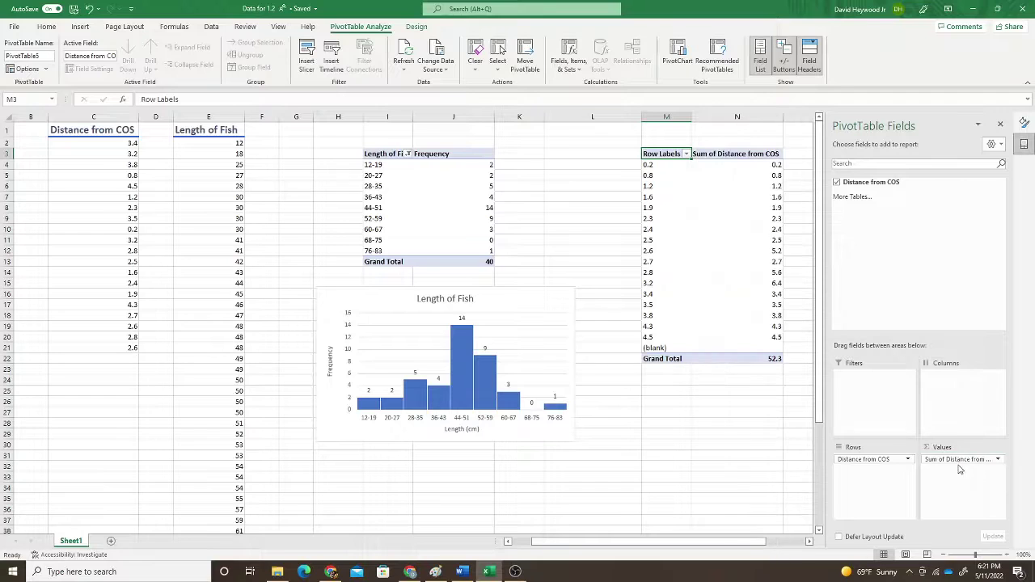
pyautogui.click(997, 460)
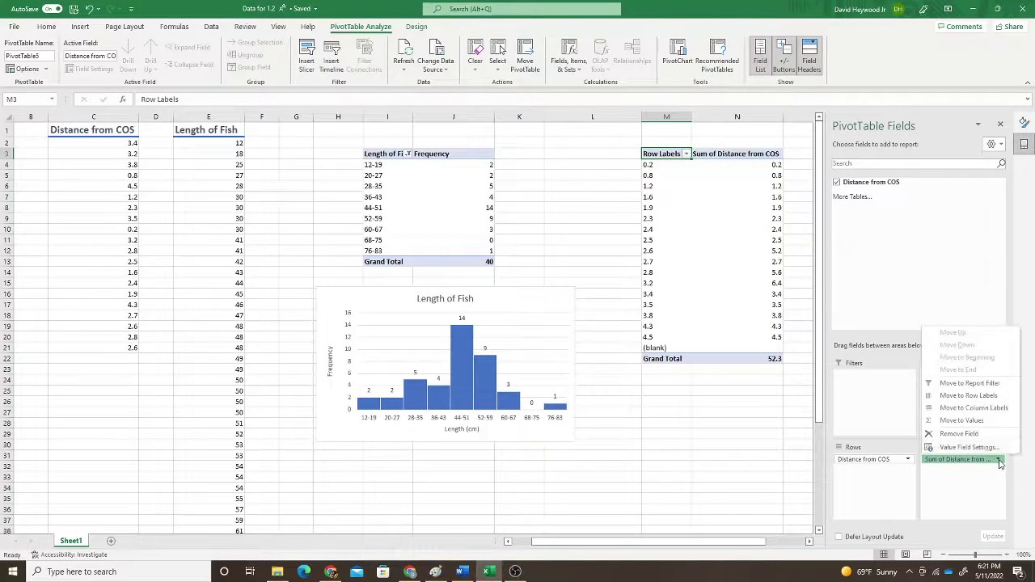
pyautogui.click(968, 447)
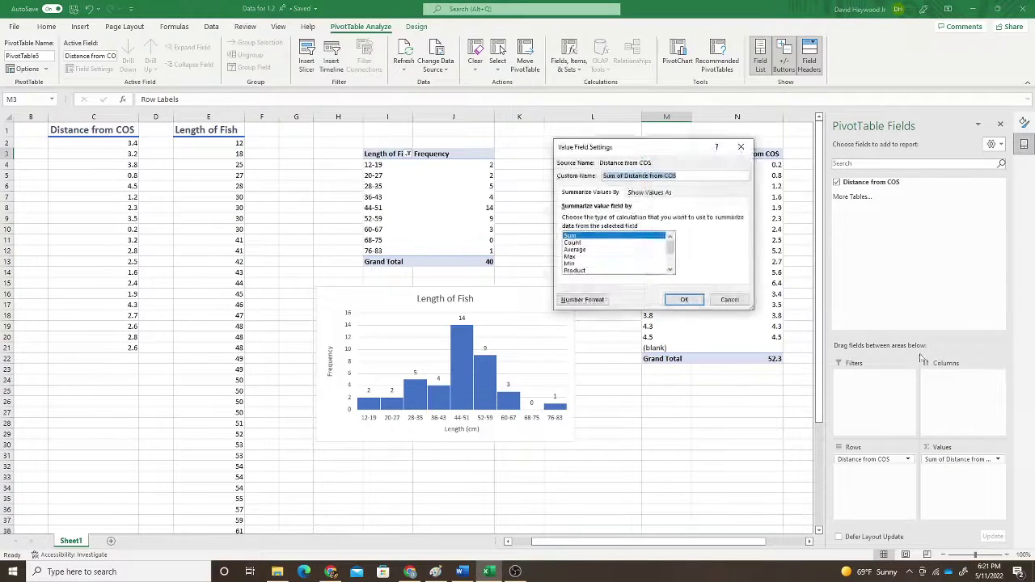
pyautogui.click(608, 243)
pyautogui.click(676, 299)
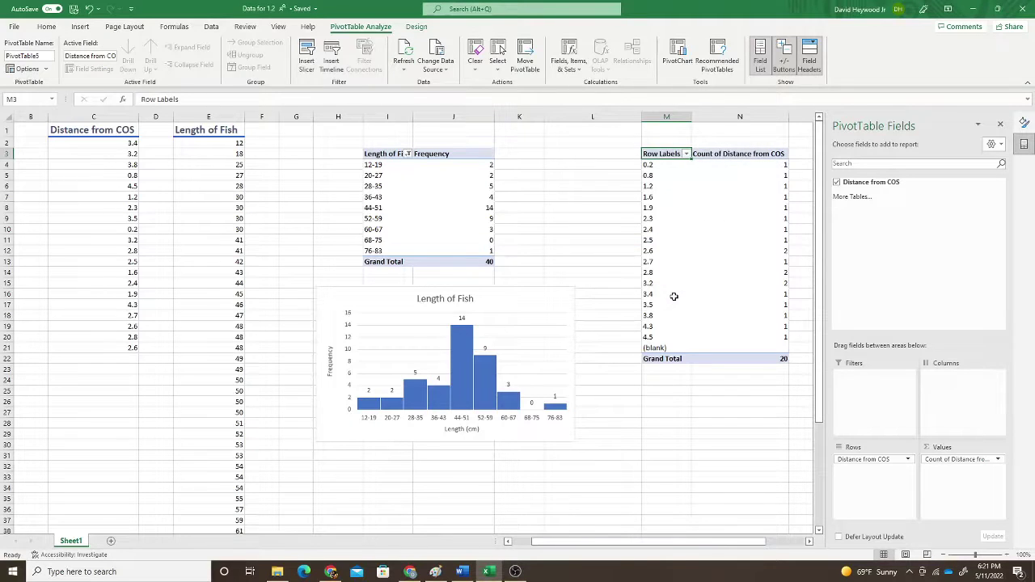
pyautogui.rightClick(649, 166)
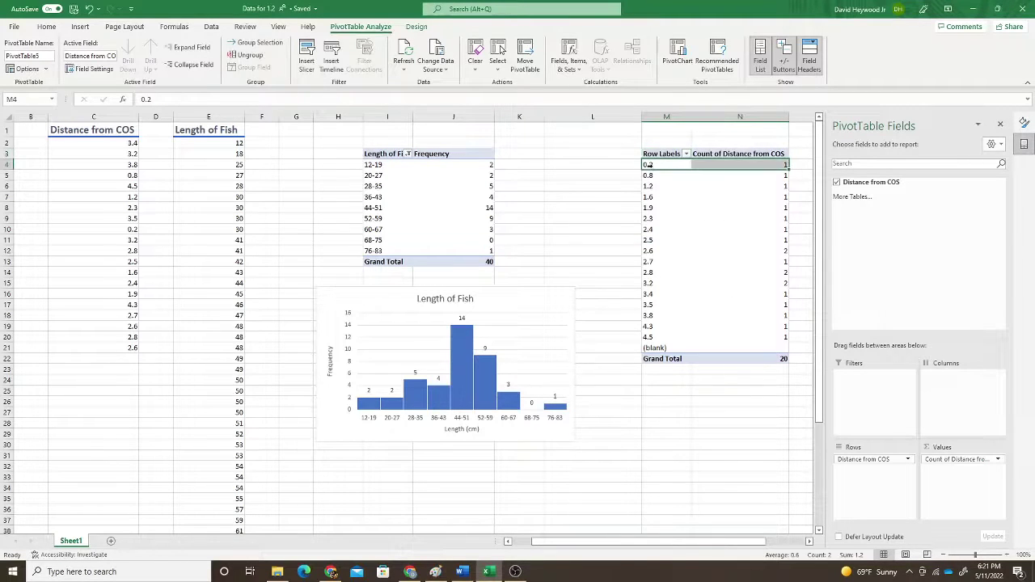
pyautogui.click(716, 291)
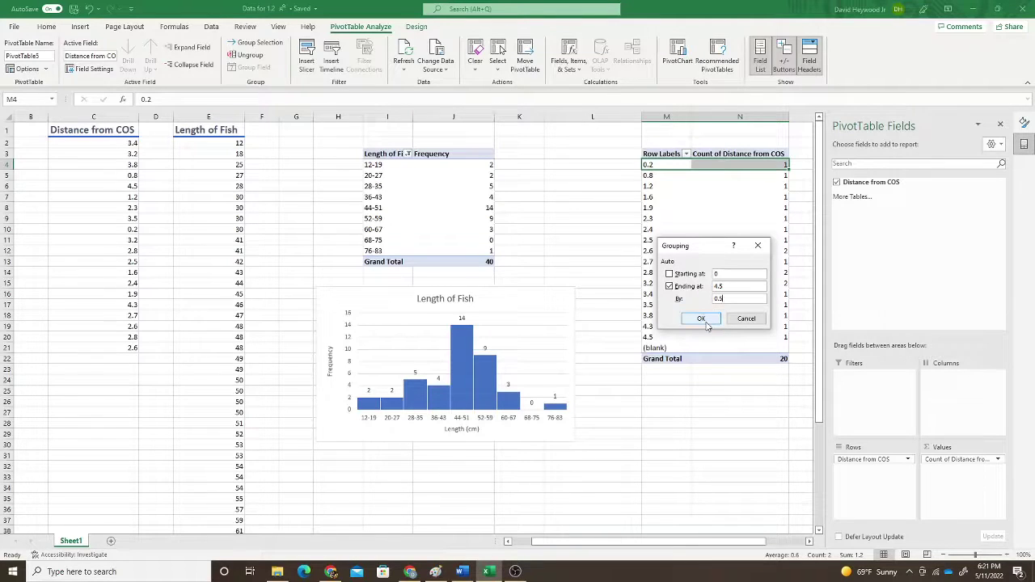
# Apply the 0.5-wide bins from 0-0.5 to 4-4.5 and deselect the pivot tables
pyautogui.click(701, 319)
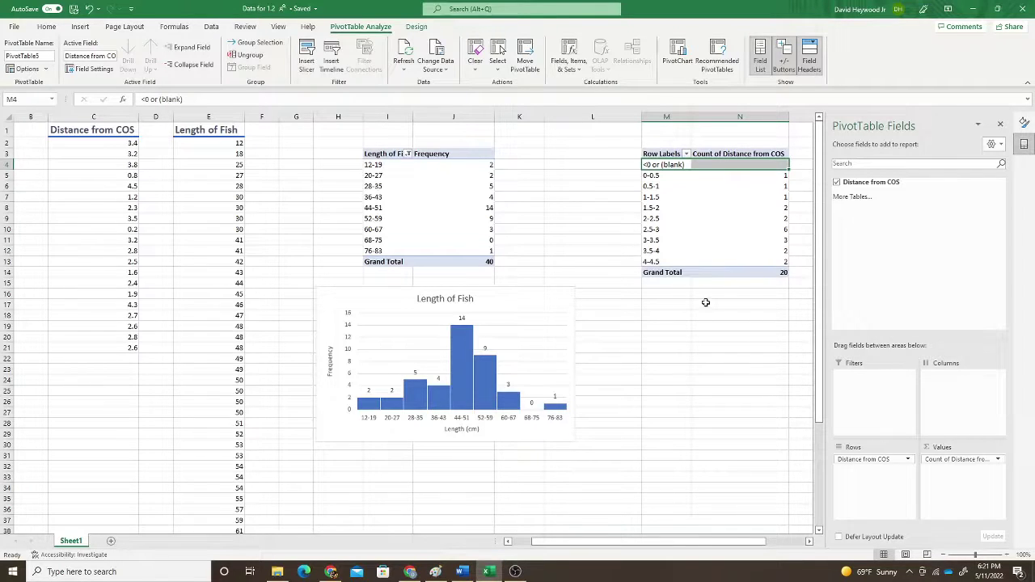
pyautogui.click(627, 219)
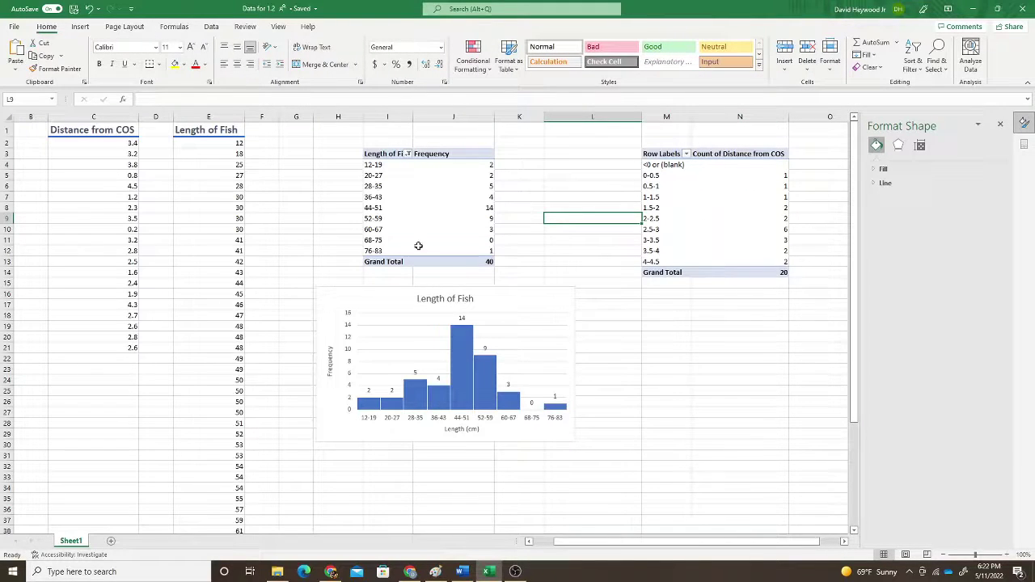
pyautogui.click(363, 240)
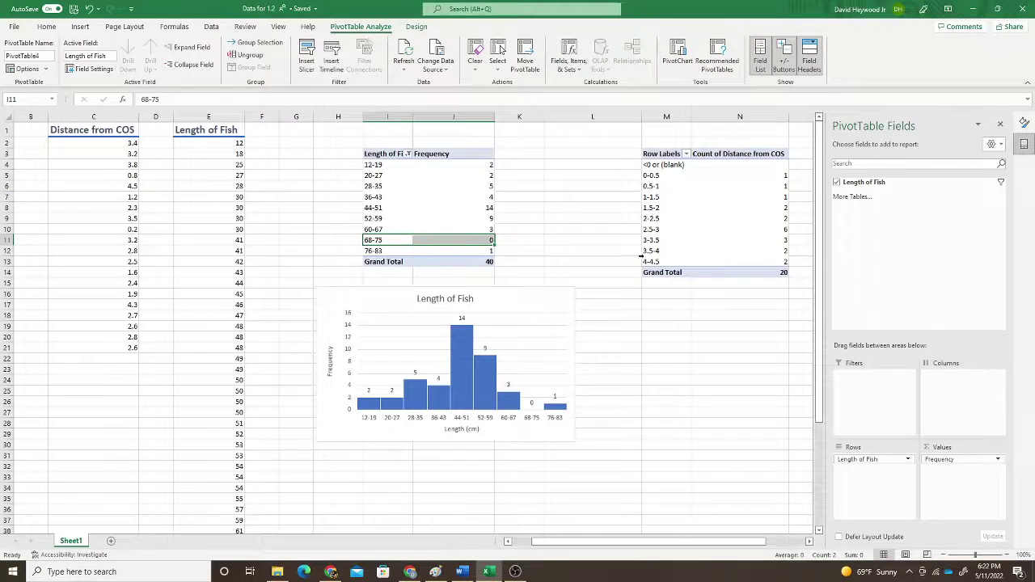
pyautogui.click(703, 296)
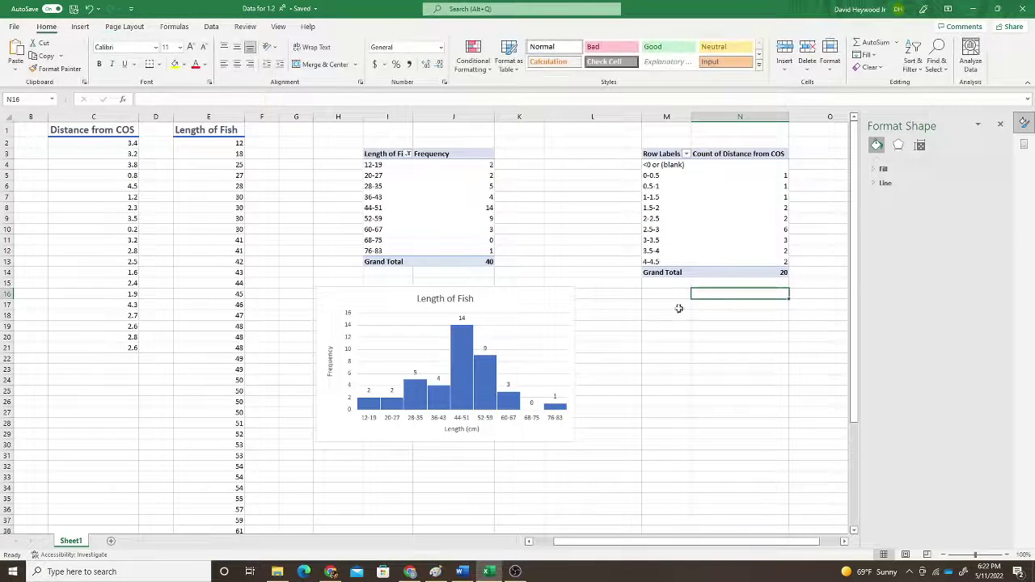